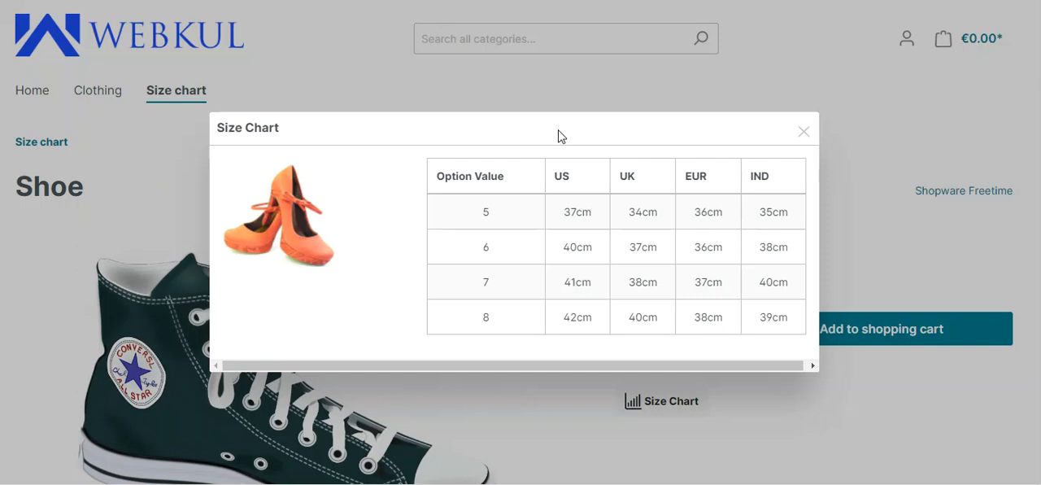
Step: Close the open size chart on the Shoe product page, view it once more and close it again
left_click(803, 133)
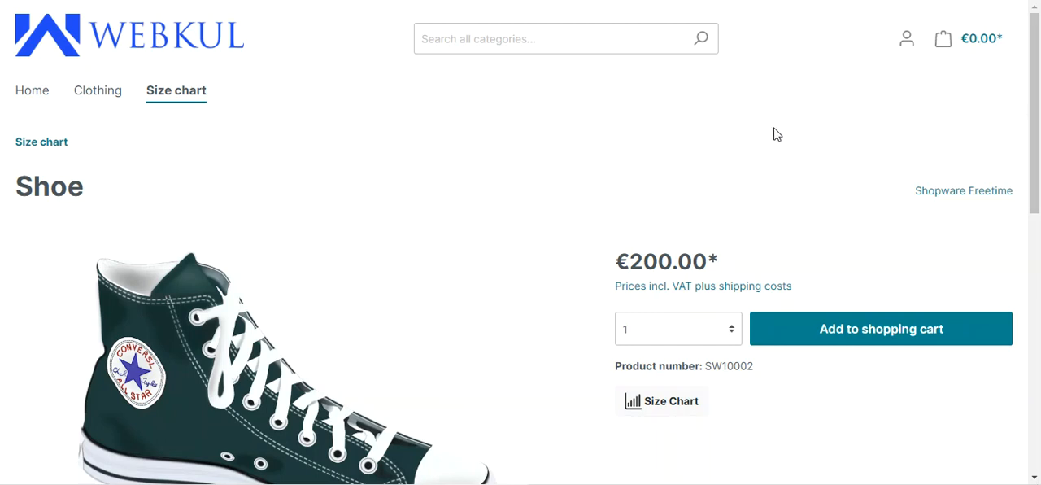
scroll(775, 133, "down", 2)
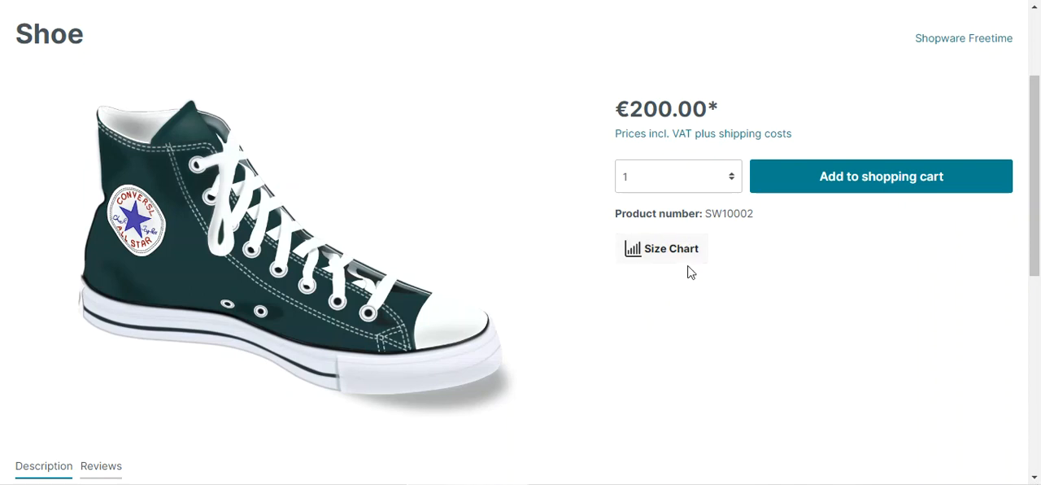
left_click(664, 254)
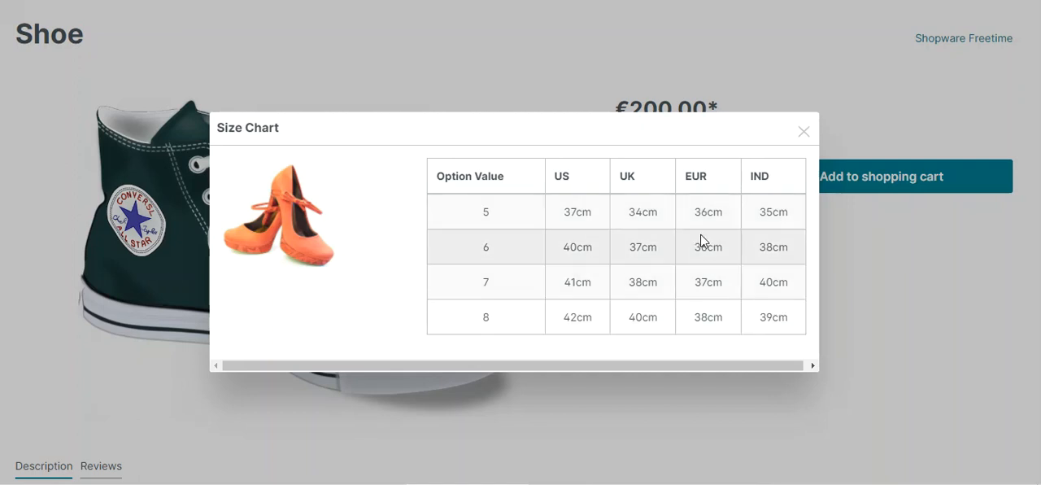
left_click(803, 131)
left_click(701, 189)
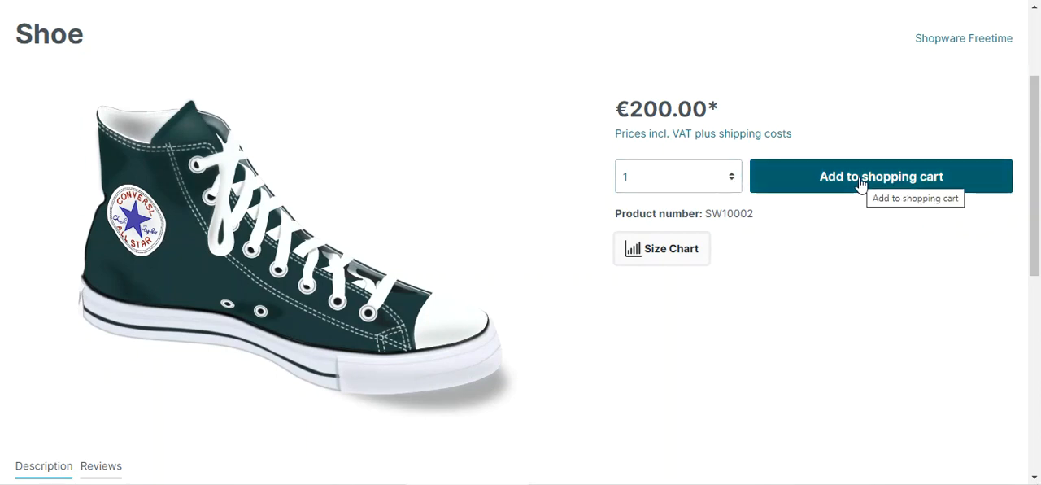
Step: Open the White tshirt product from the Size chart category, view its size chart and close it
scroll(225, 123, "up", 2)
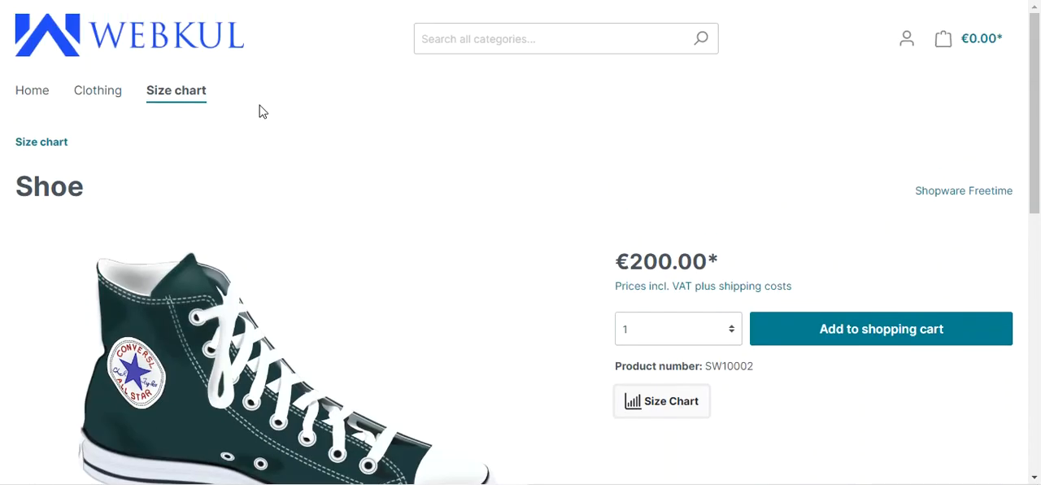
left_click(182, 102)
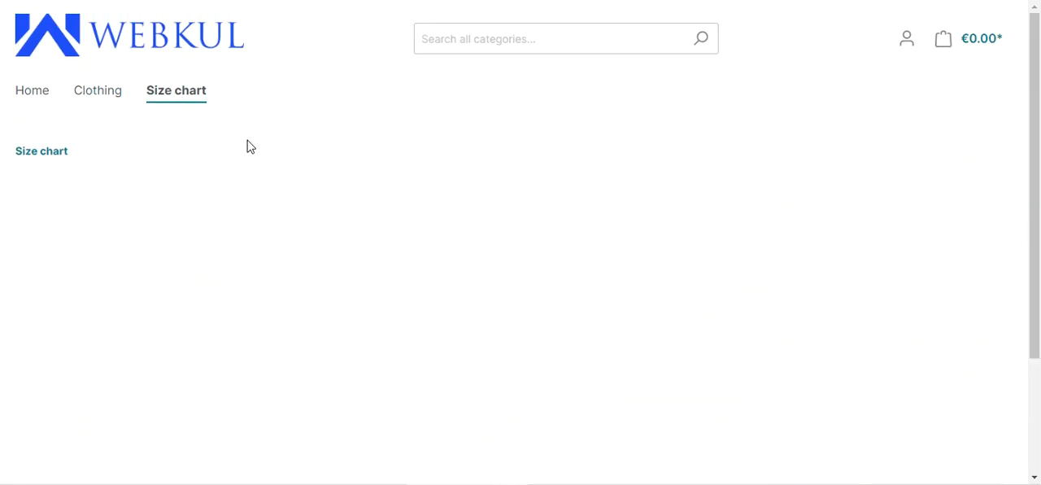
scroll(589, 234, "down", 4)
left_click(639, 177)
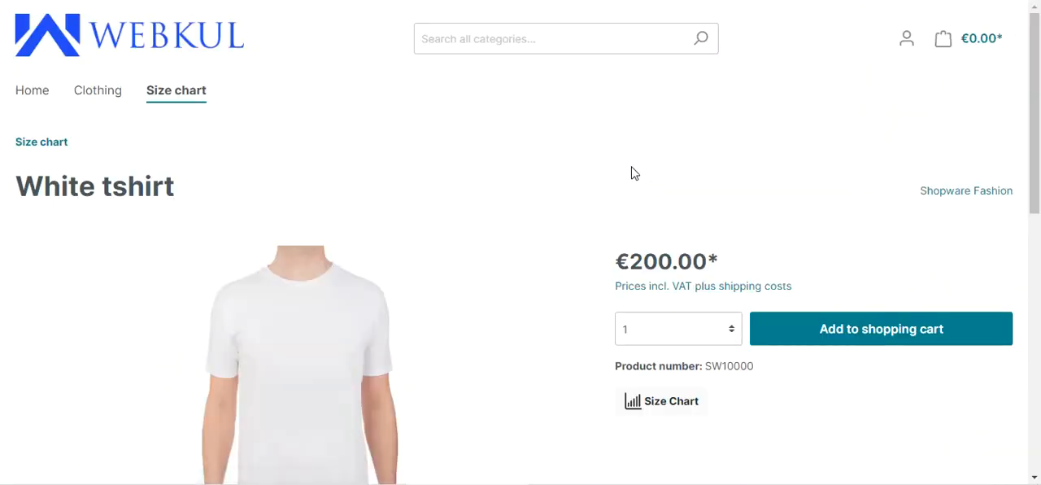
scroll(502, 287, "down", 1)
scroll(502, 286, "down", 3)
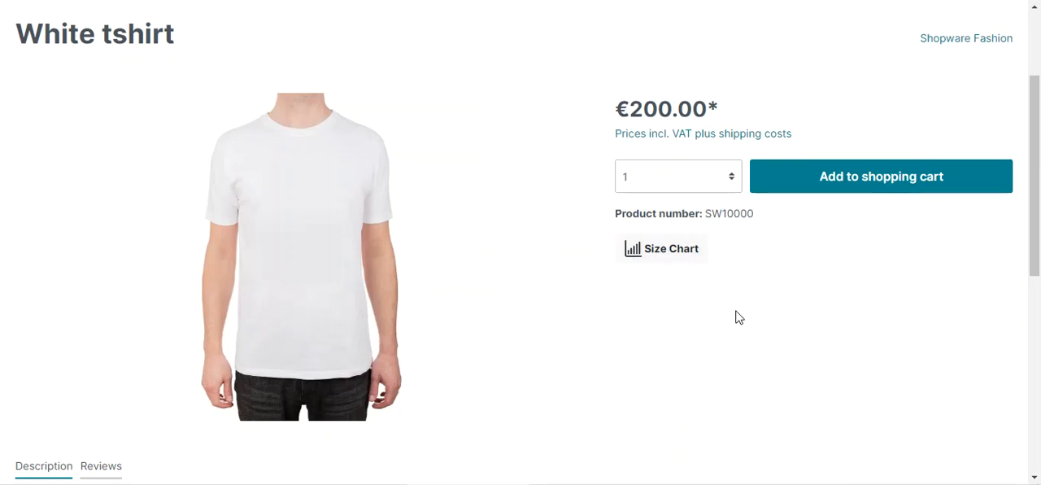
left_click(672, 252)
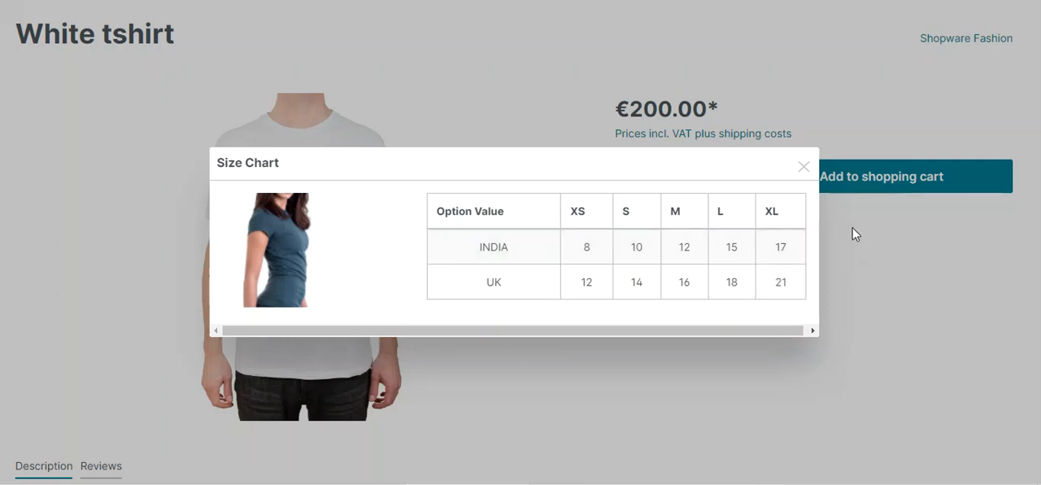
left_click(803, 169)
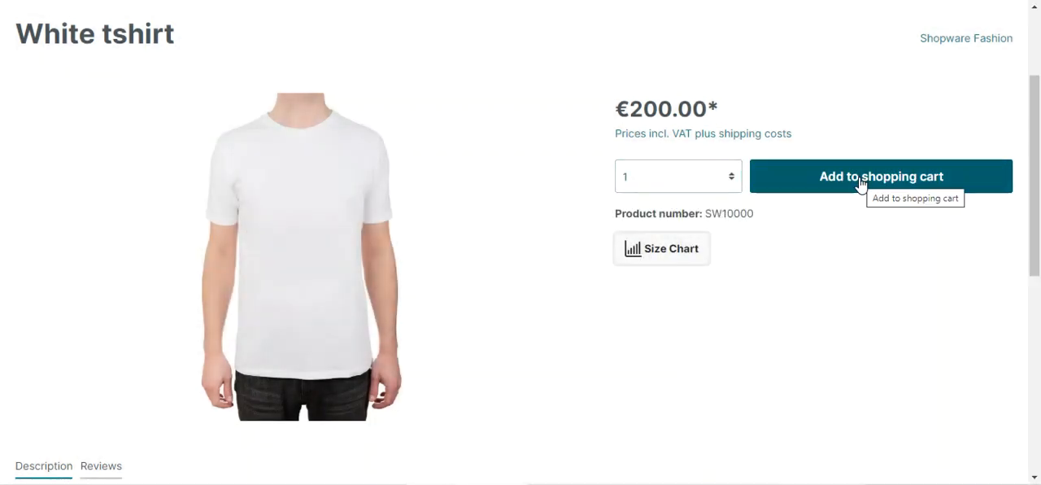
scroll(793, 290, "up", 2)
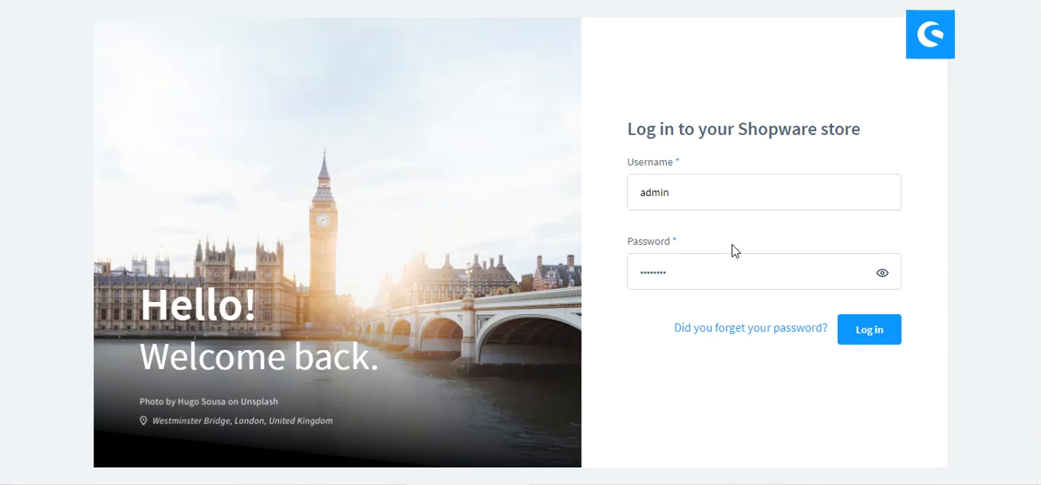
Step: Log in to the Shopware administration with the prefilled credentials and dismiss the domain change dialog without migrating any apps
left_click(845, 335)
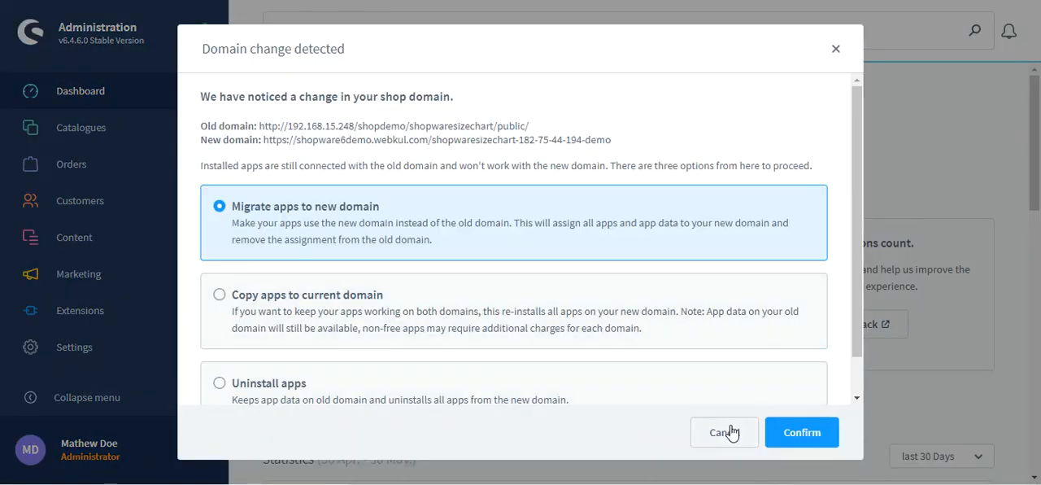
left_click(731, 432)
Step: Open the list of size charts belonging to the Size Chart extension in the shop settings
mouse_move(173, 234)
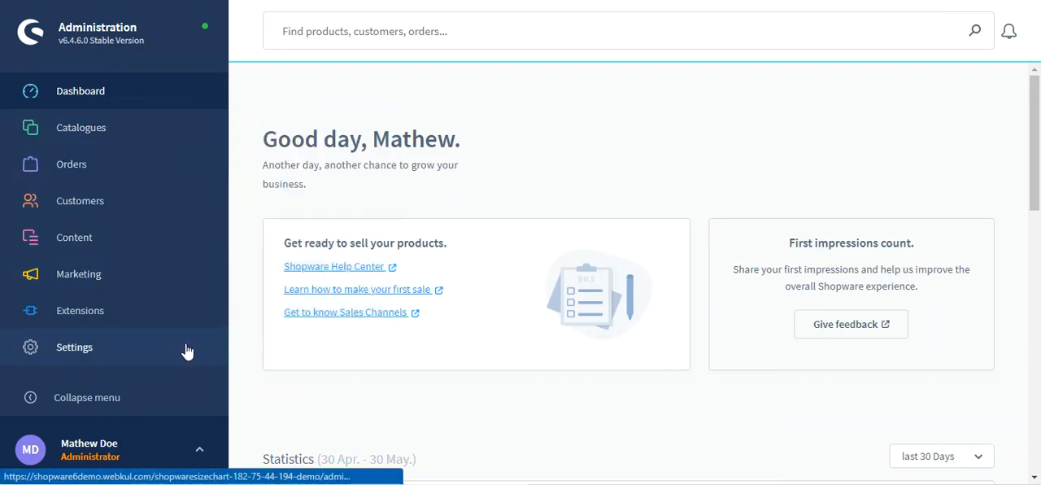
left_click(95, 355)
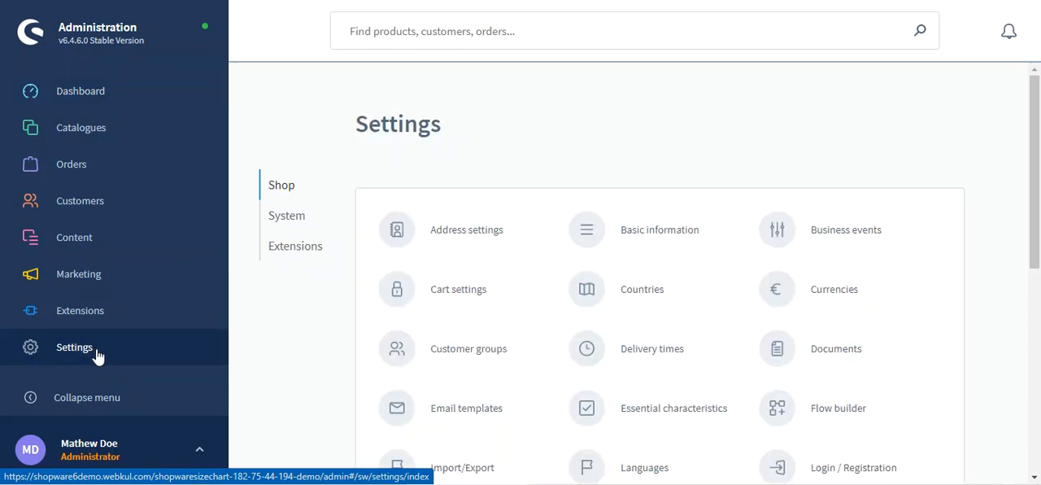
left_click(298, 255)
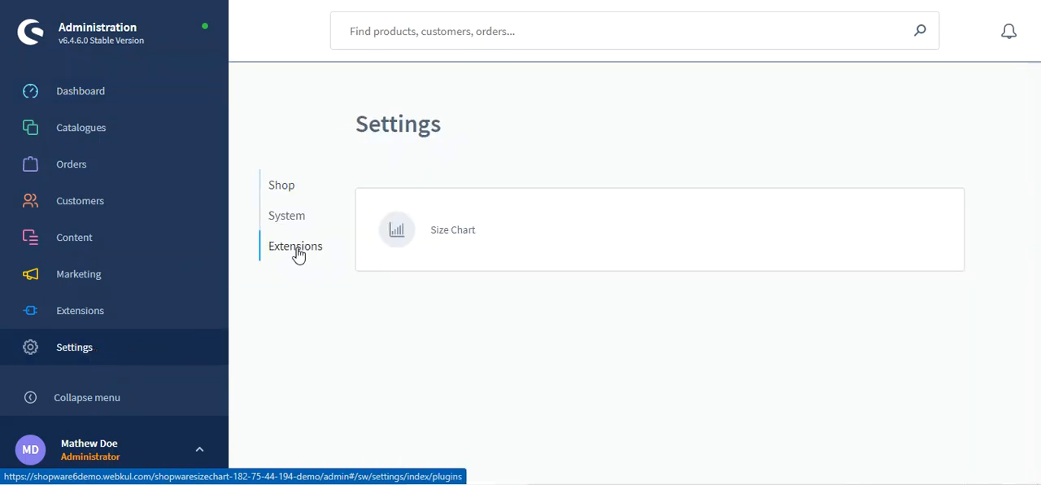
left_click(454, 233)
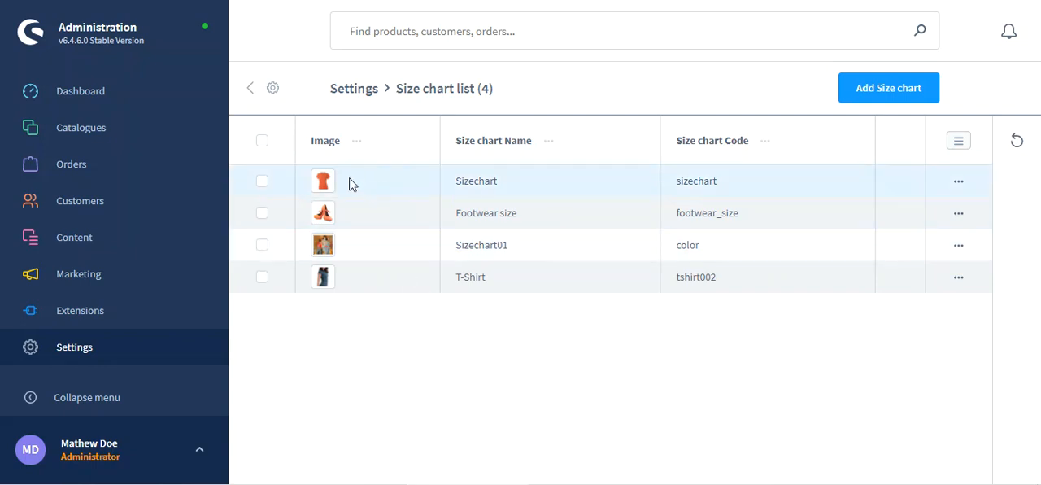
Step: Examine the actions offered for the Sizechart, Footwear size, Sizechart01 and T-Shirt entries in the size chart list
left_click(958, 181)
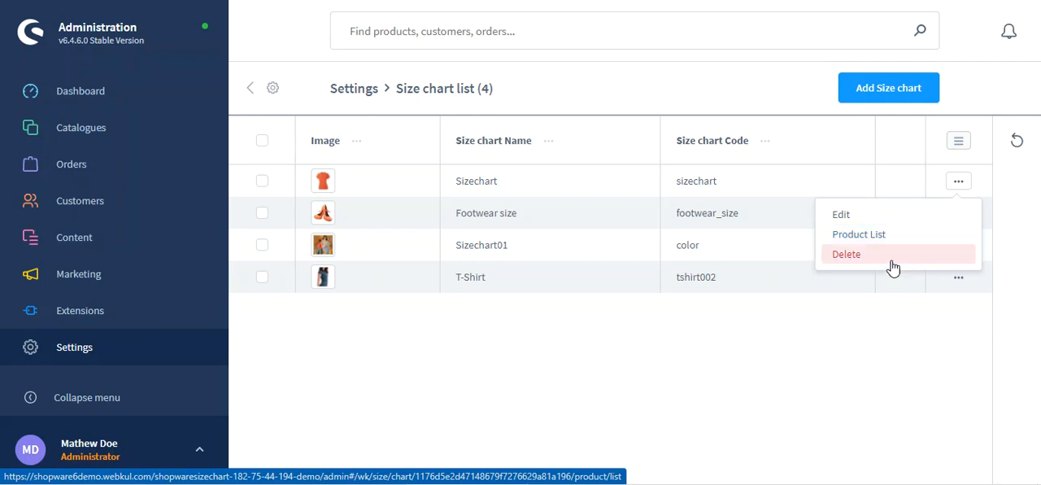
left_click(903, 289)
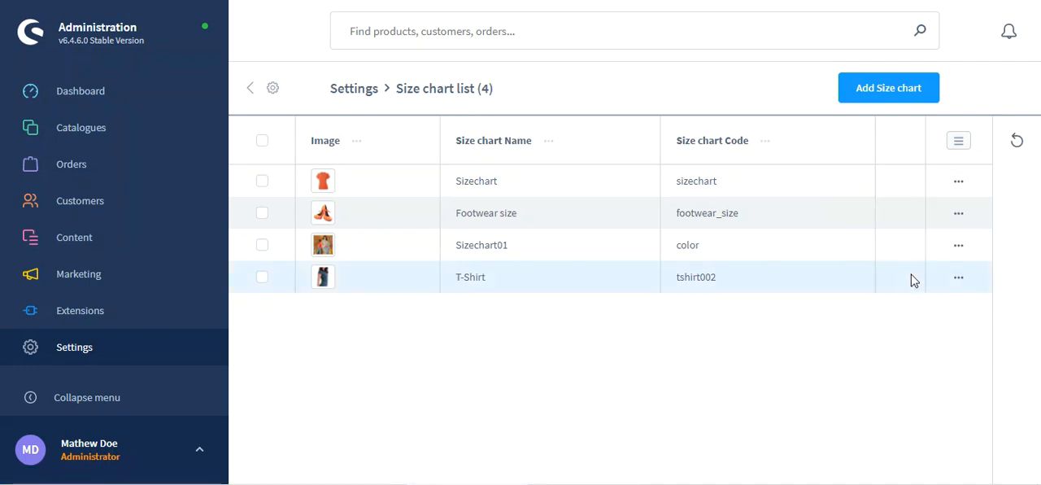
left_click(959, 217)
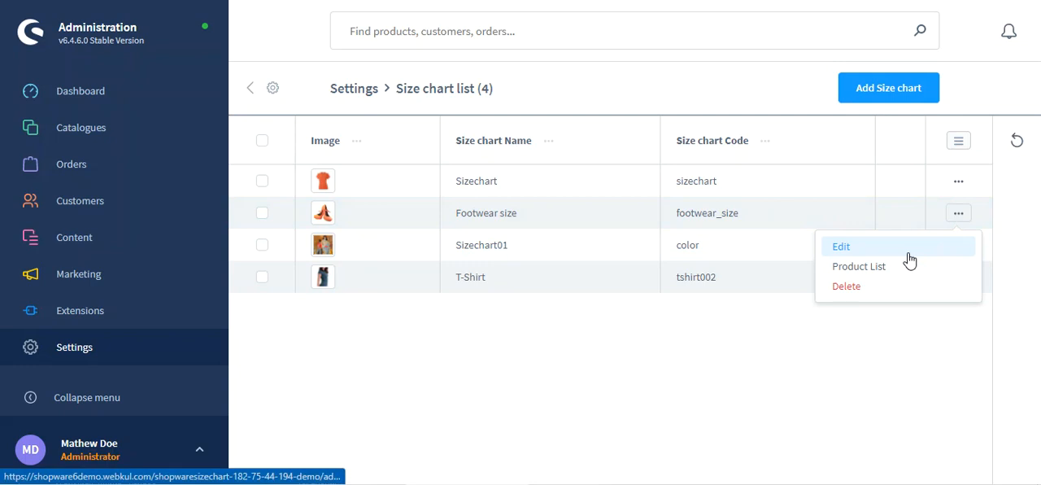
left_click(899, 327)
left_click(958, 245)
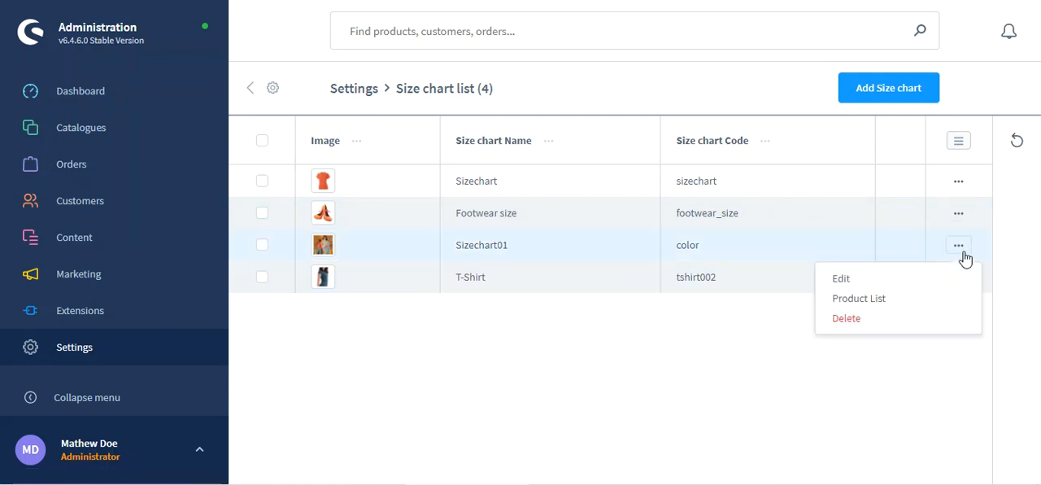
left_click(959, 277)
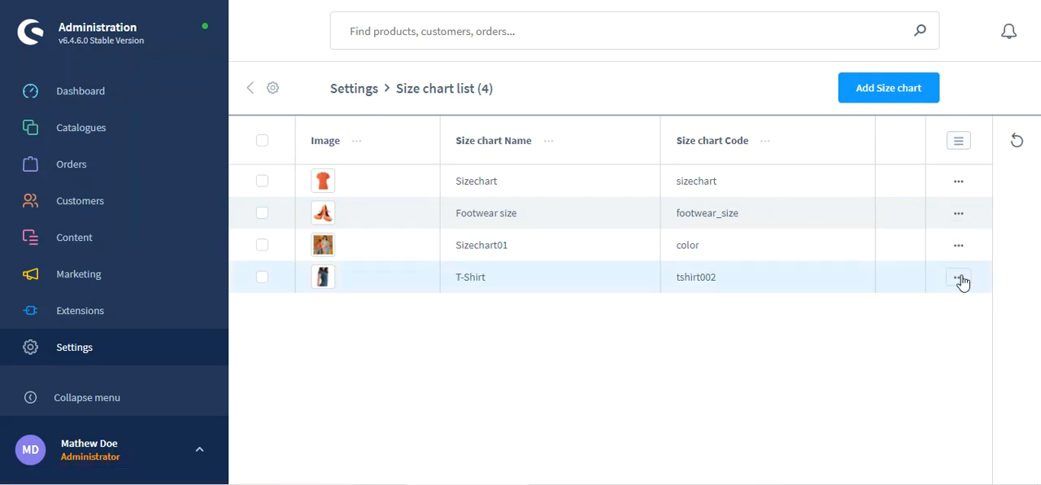
left_click(959, 278)
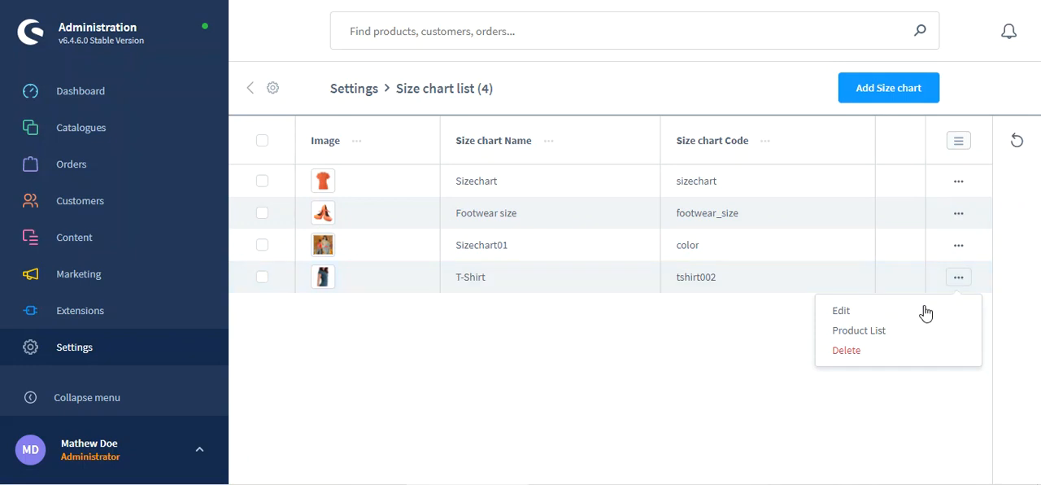
left_click(724, 355)
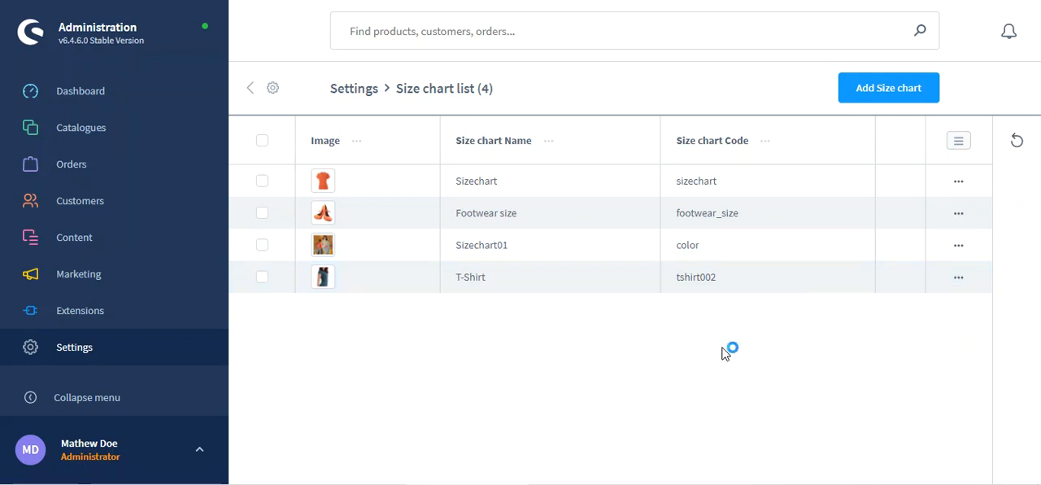
Step: Open the form for a new size chart, review its fields and return to the list without saving
left_click(893, 97)
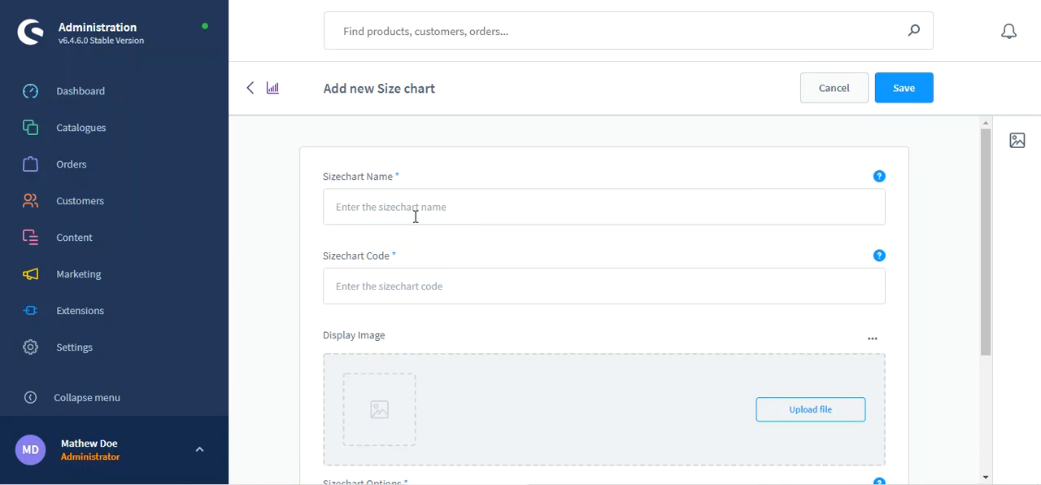
scroll(413, 282, "down", 3)
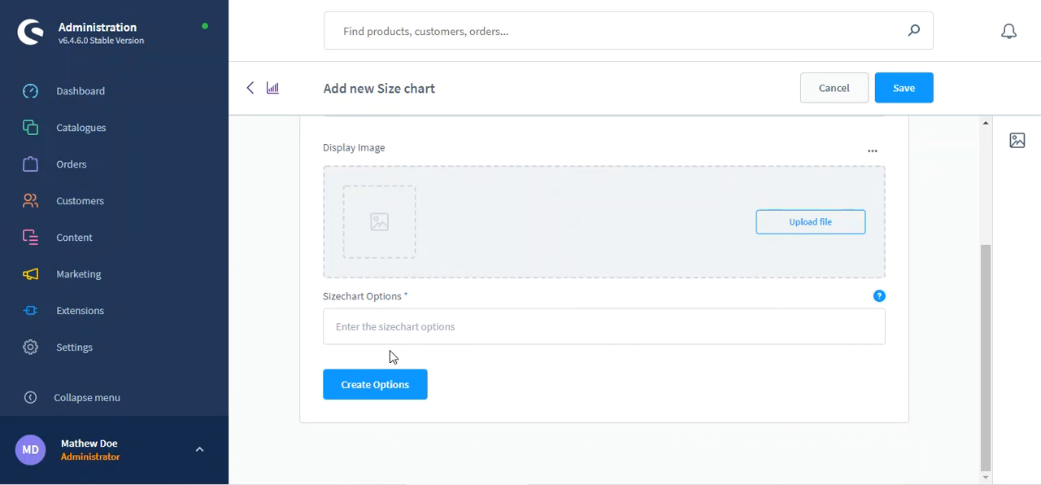
left_click(252, 91)
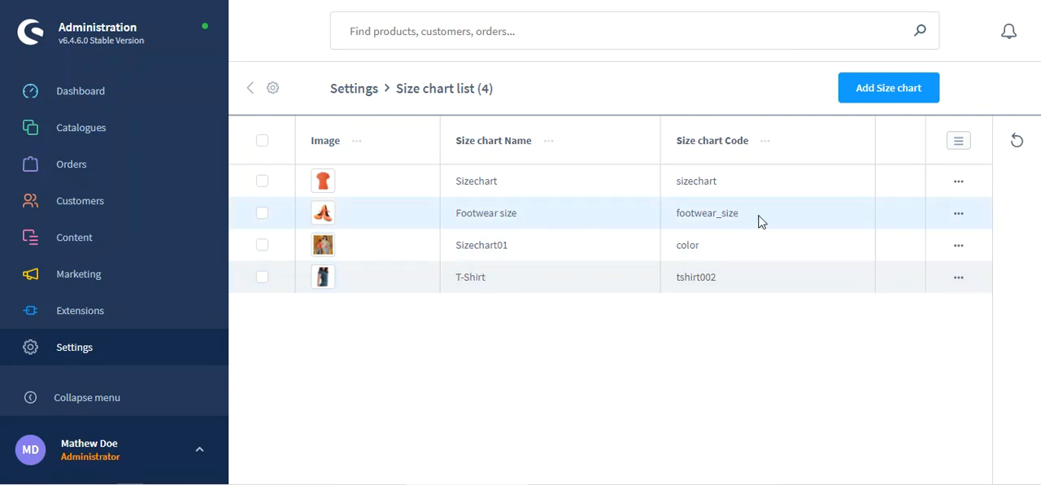
Step: Open the Footwear size chart for editing and examine its name, code, display image and options
left_click(959, 214)
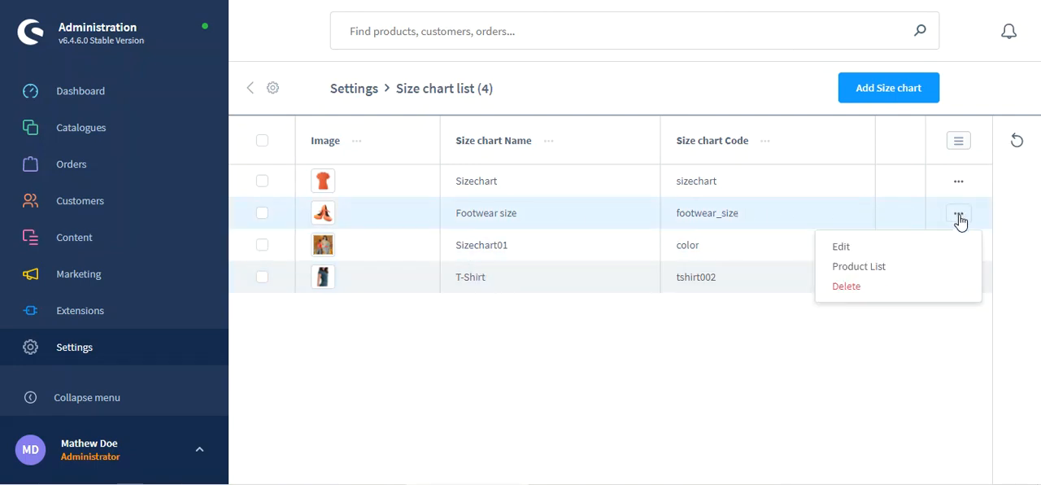
left_click(924, 248)
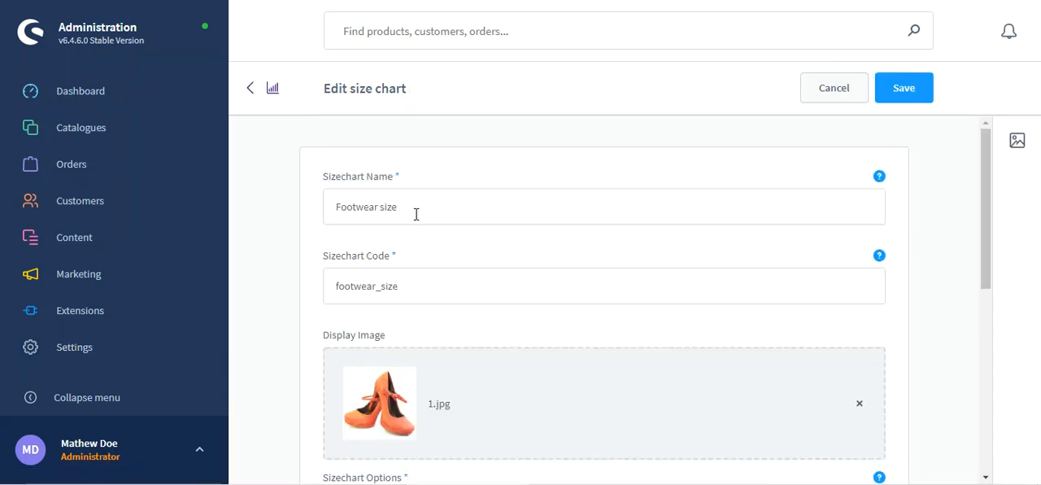
left_click_drag(400, 213, 333, 210)
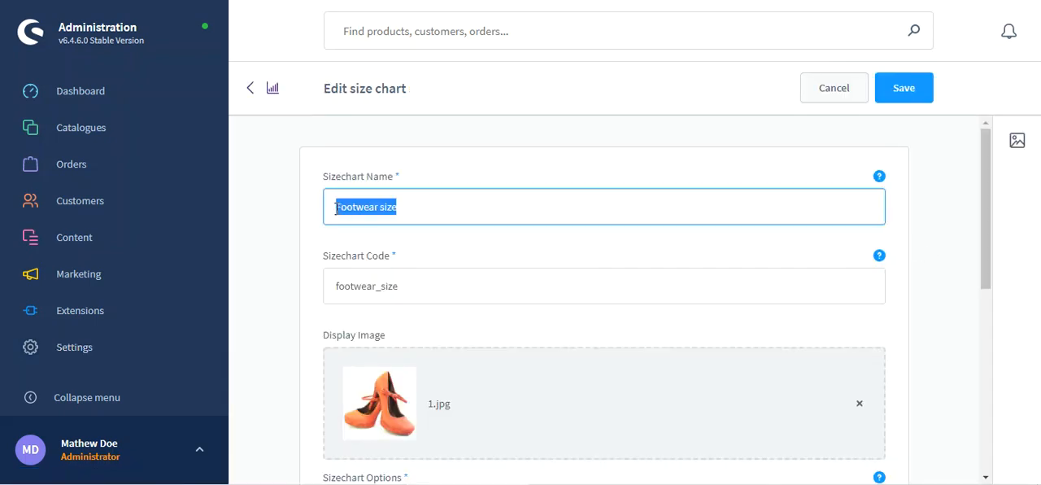
scroll(414, 268, "down", 1)
left_click_drag(400, 215, 334, 214)
scroll(373, 303, "down", 1)
scroll(373, 302, "up", 1)
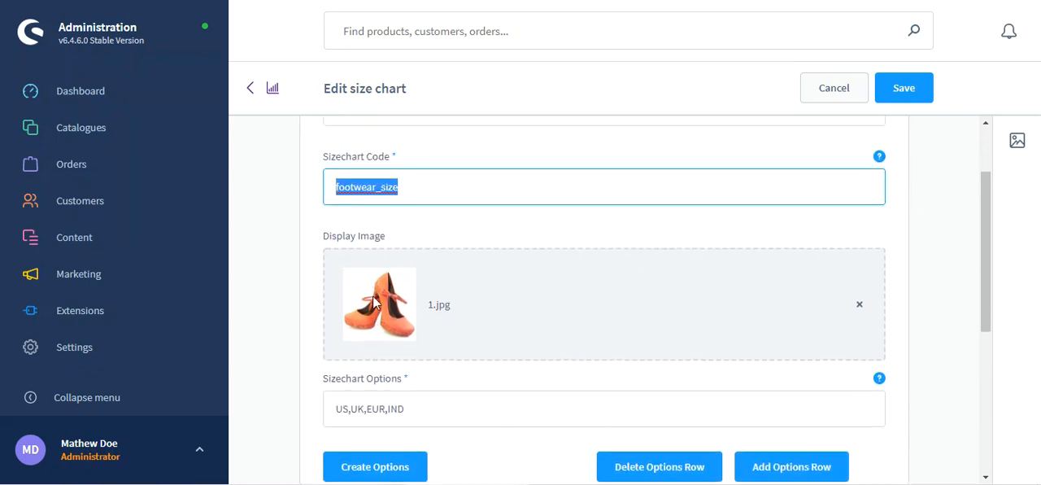
scroll(373, 302, "down", 1)
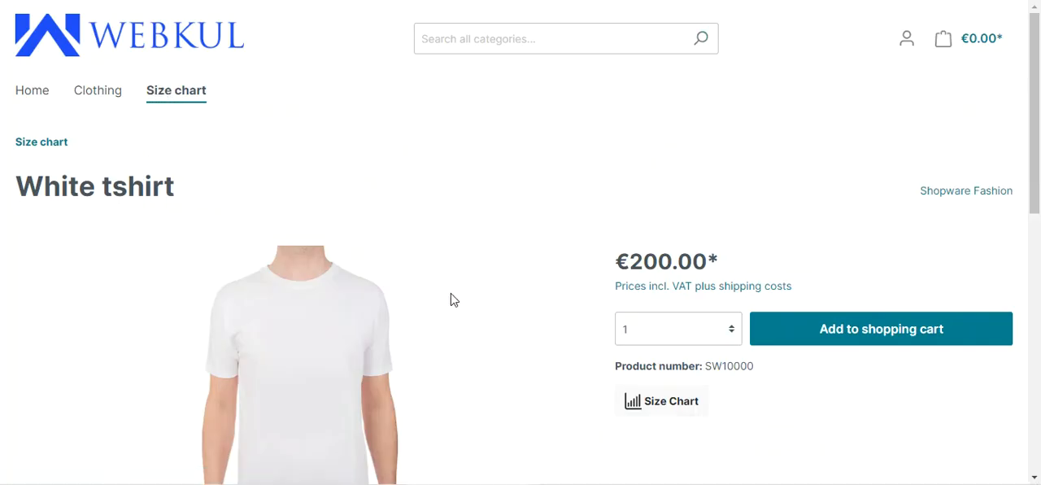
Step: Switch to the storefront's Shoe product page, open its size chart and highlight the UK measurement for size 5
left_click(407, 399)
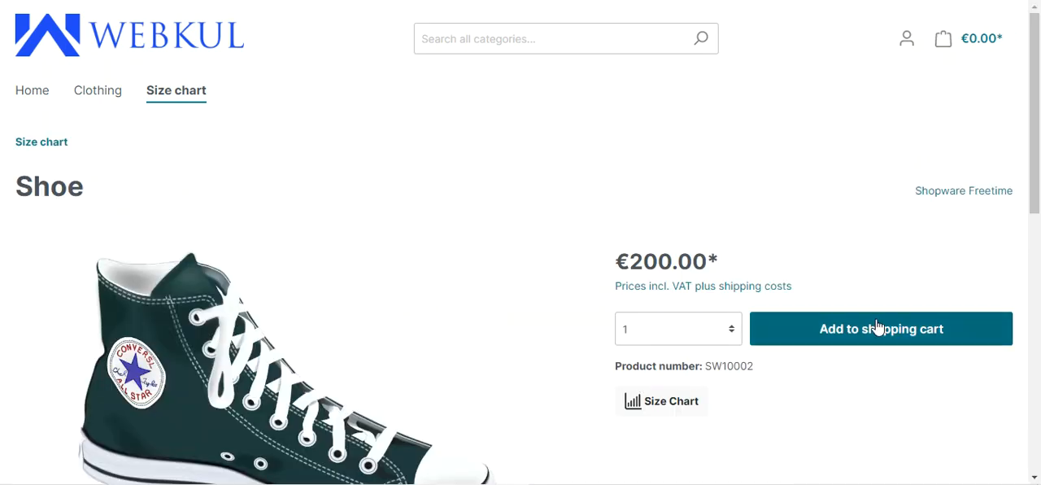
left_click(662, 403)
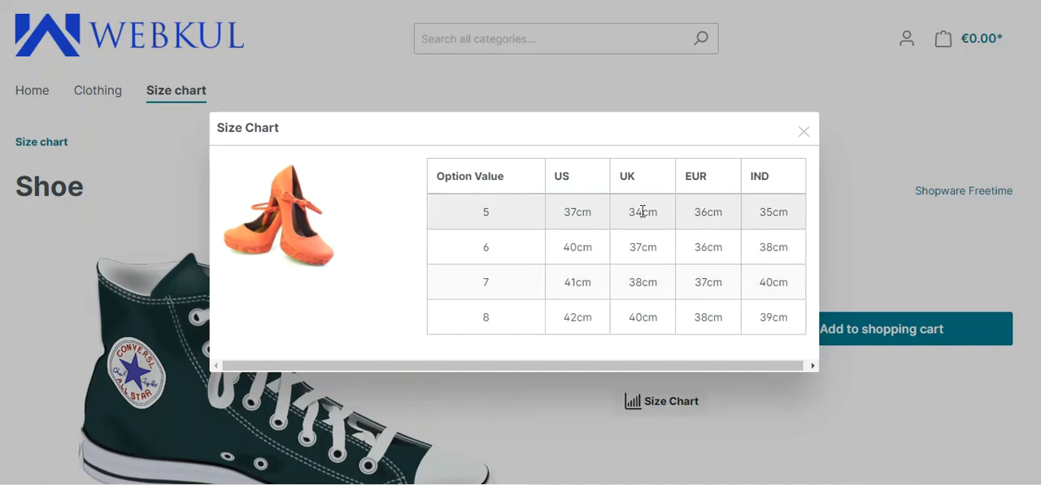
left_click_drag(638, 216, 657, 216)
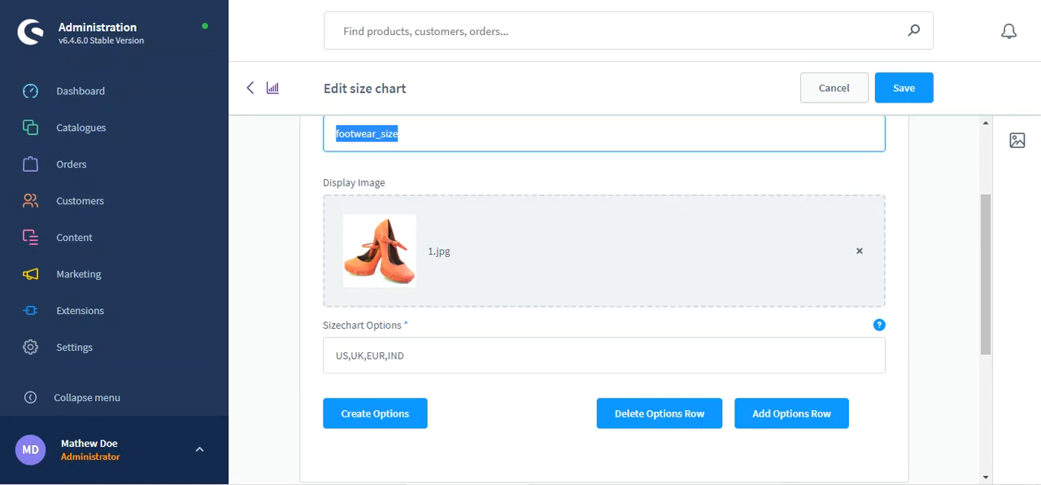
Step: Examine the Footwear size chart's name, code, display image, options and the option value table with its measurements
scroll(399, 283, "down", 1)
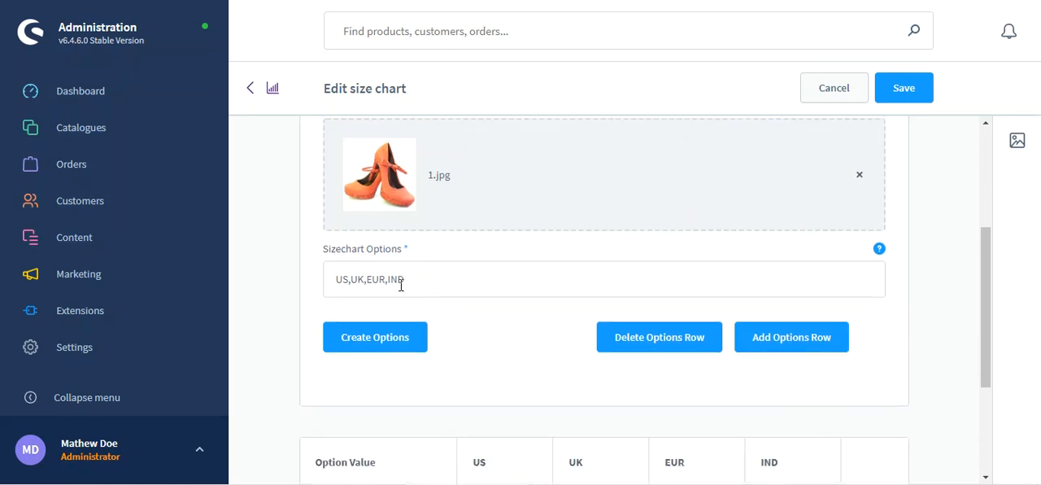
scroll(397, 277, "up", 2)
scroll(396, 276, "up", 1)
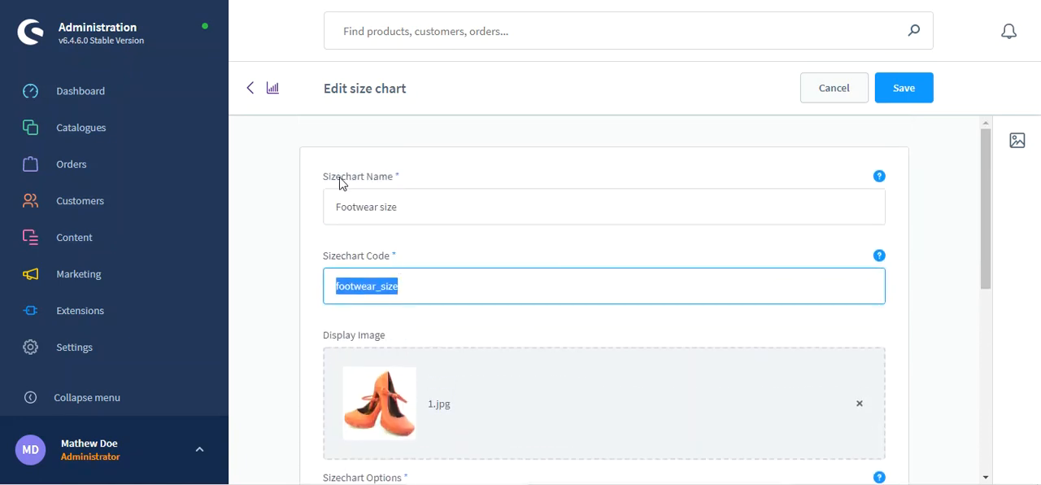
left_click_drag(341, 176, 385, 180)
left_click_drag(327, 257, 401, 266)
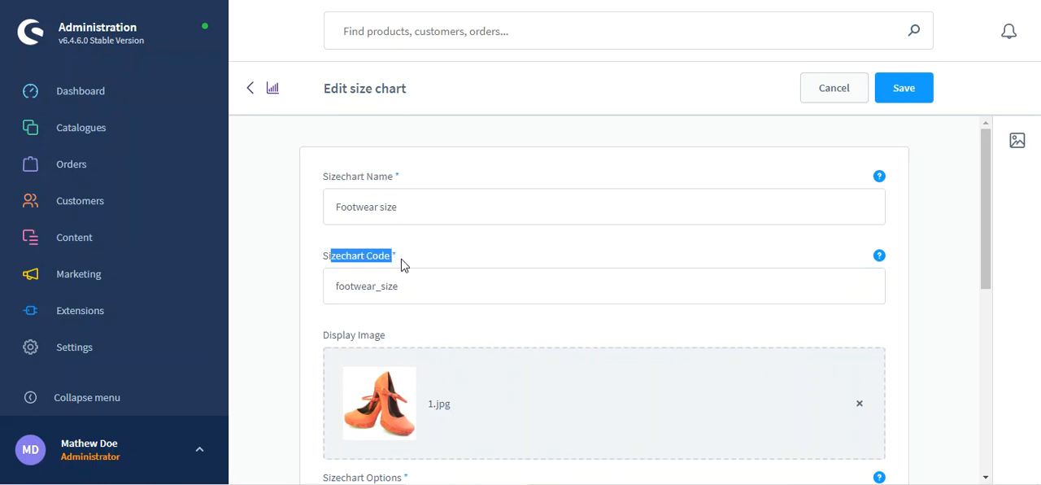
scroll(401, 265, "down", 2)
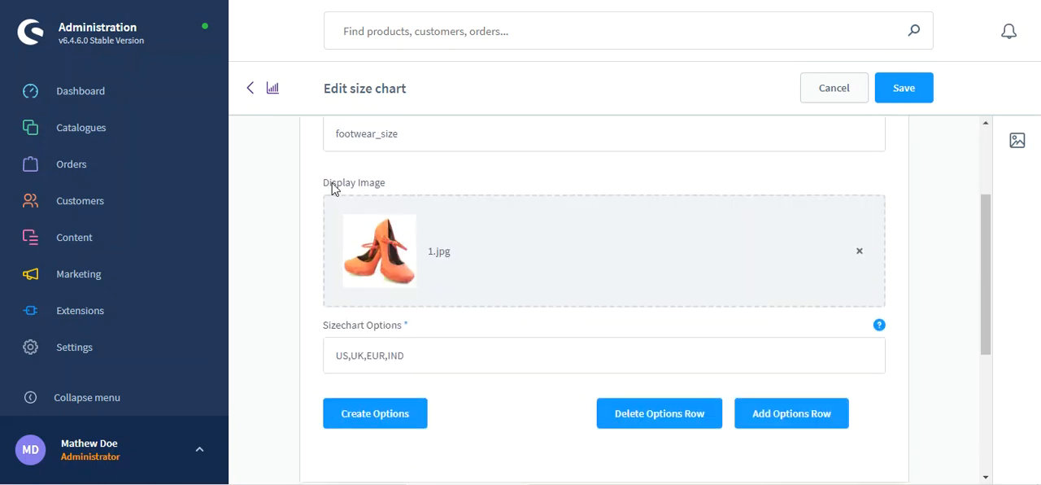
scroll(406, 305, "down", 1)
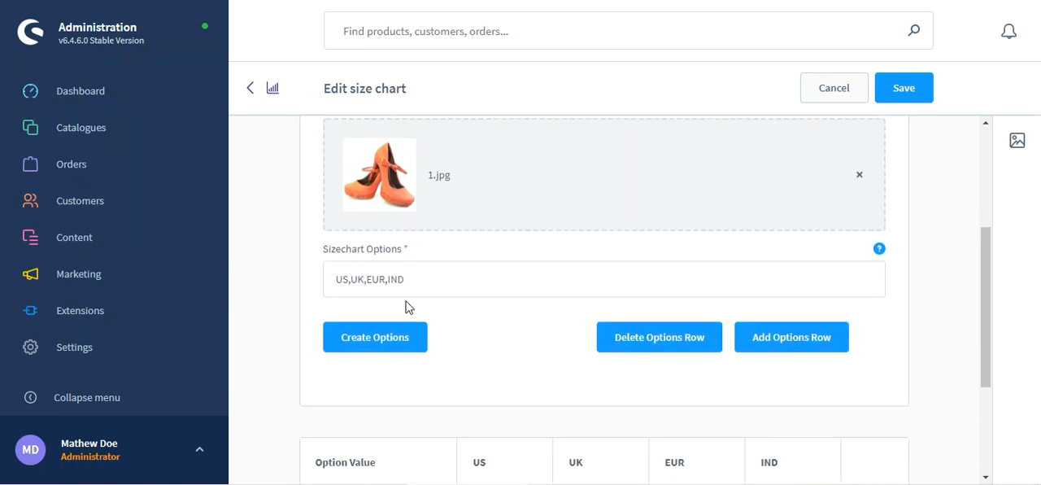
left_click_drag(331, 262, 398, 261)
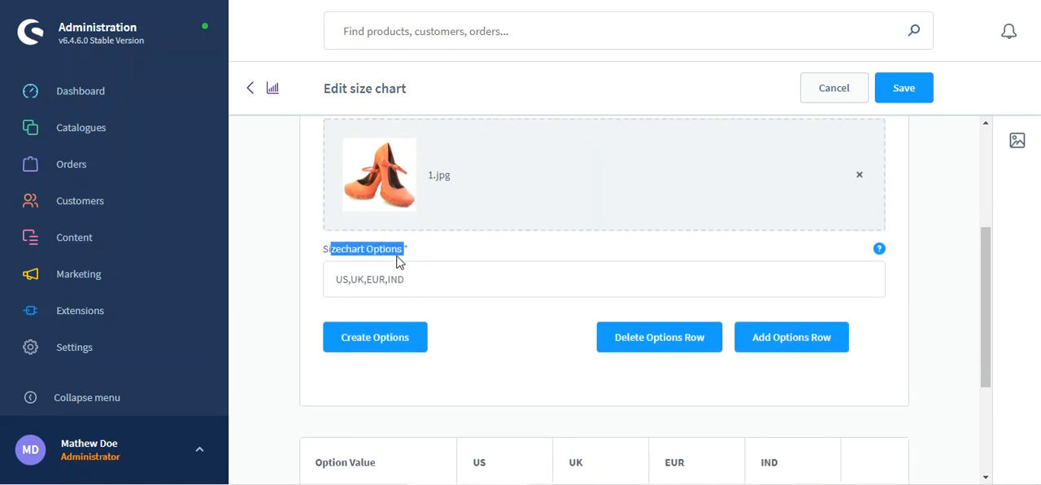
scroll(388, 270, "down", 1)
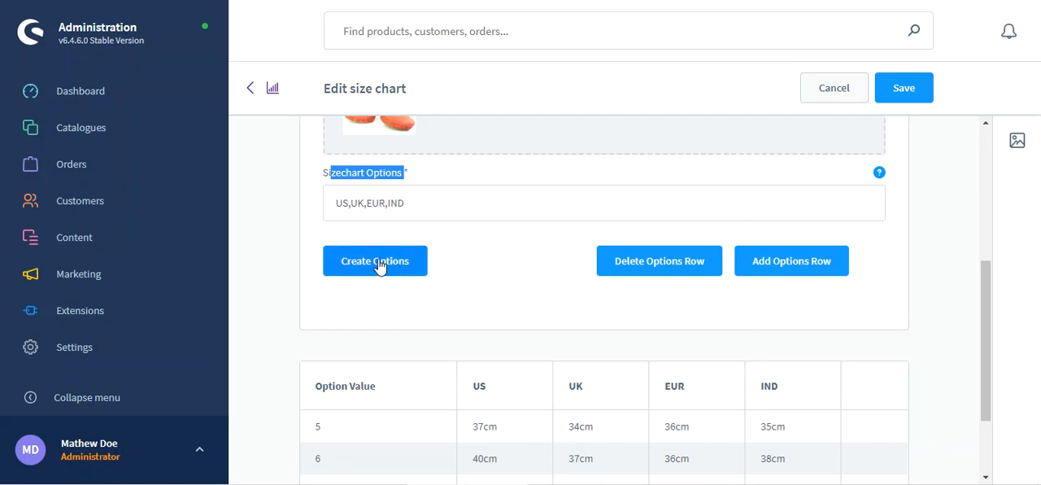
scroll(378, 265, "down", 2)
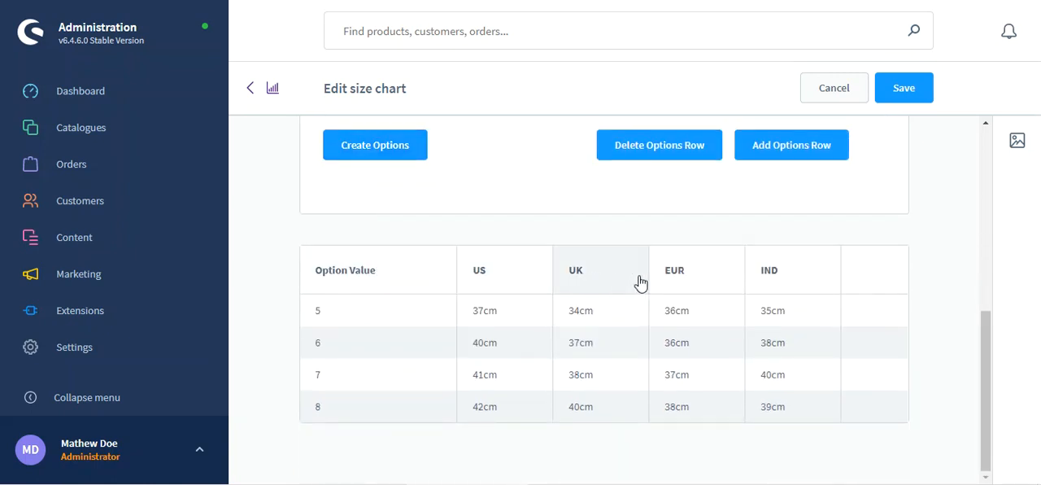
scroll(537, 240, "up", 1)
left_click(409, 163)
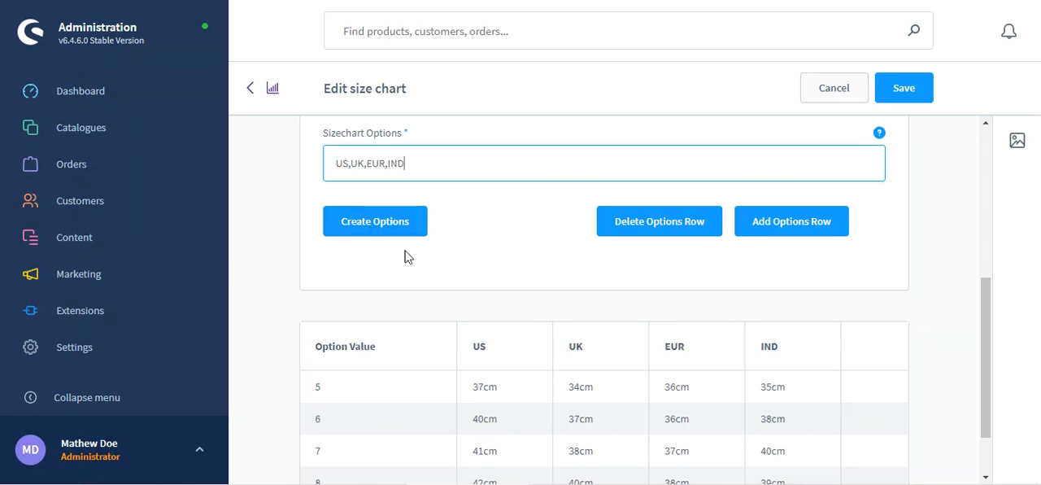
left_click_drag(341, 163, 404, 164)
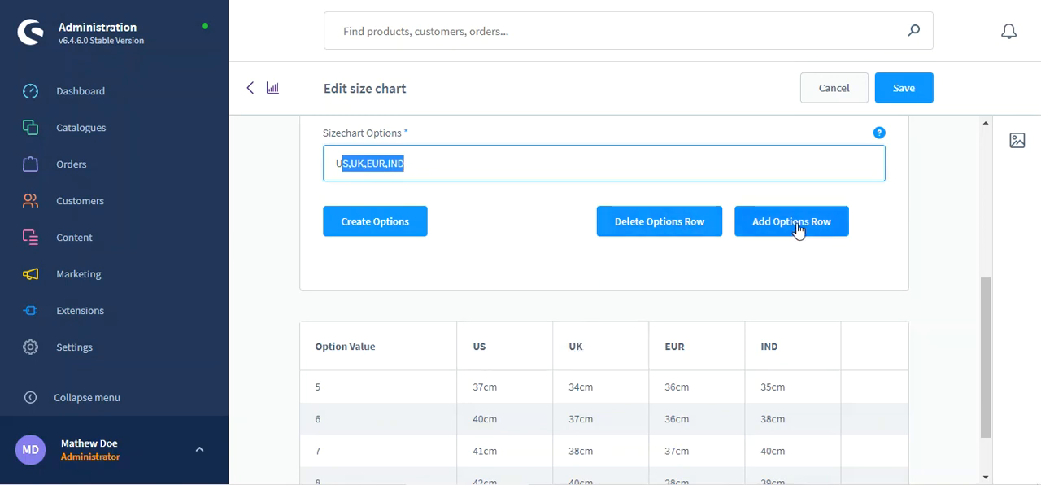
Step: Add two empty option rows to the Footwear size chart's option value table
left_click_drag(989, 320, 986, 380)
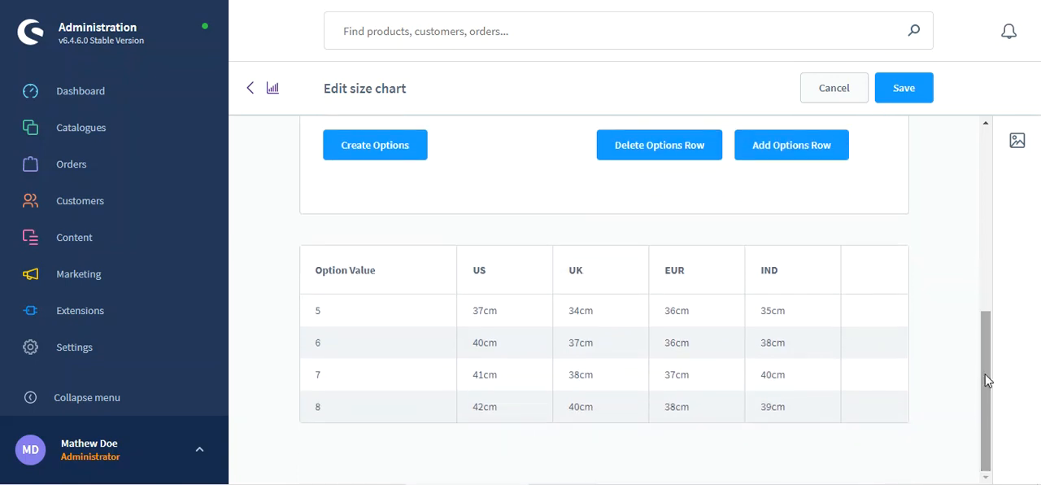
double_click(780, 147)
scroll(678, 304, "down", 2)
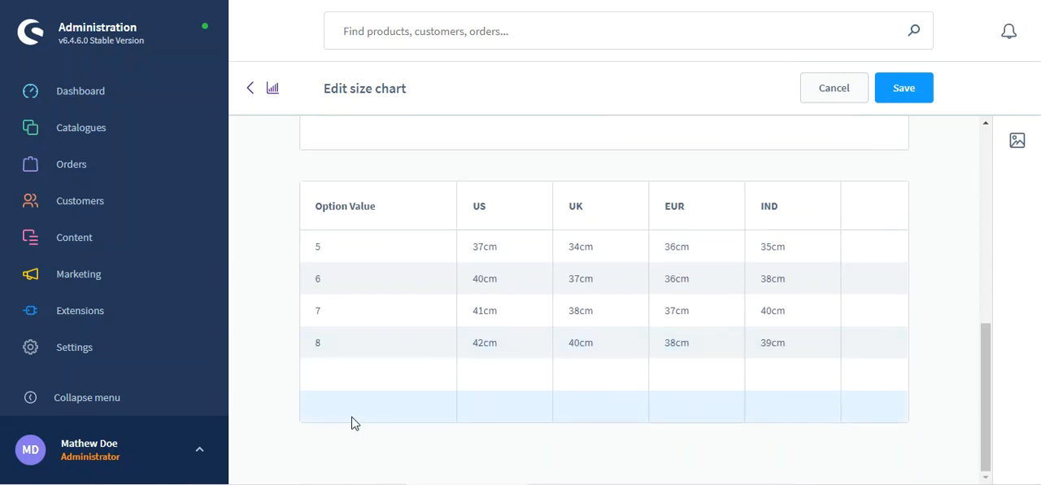
Step: Make the table rows editable and enter option value 9 with US 43cm in the first empty row
double_click(341, 370)
left_click(350, 378)
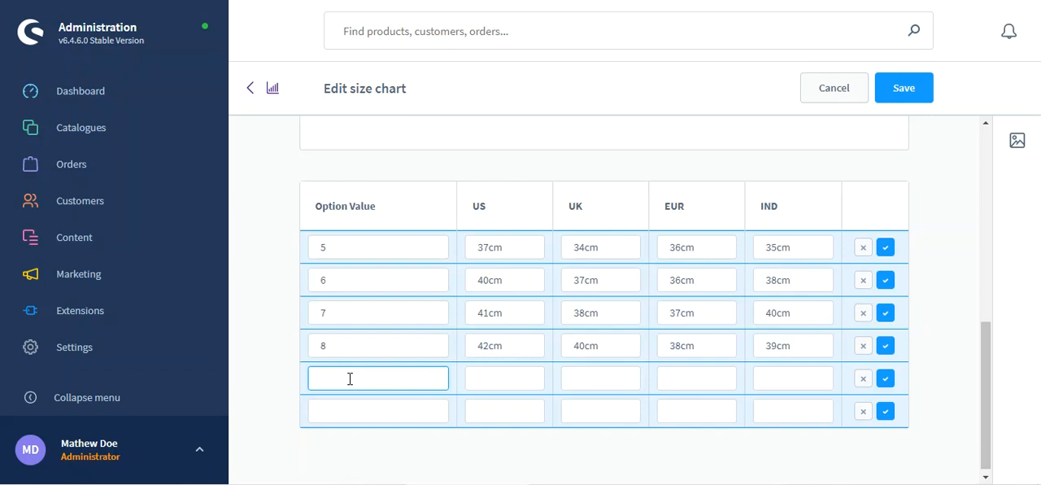
type("9")
left_click(498, 376)
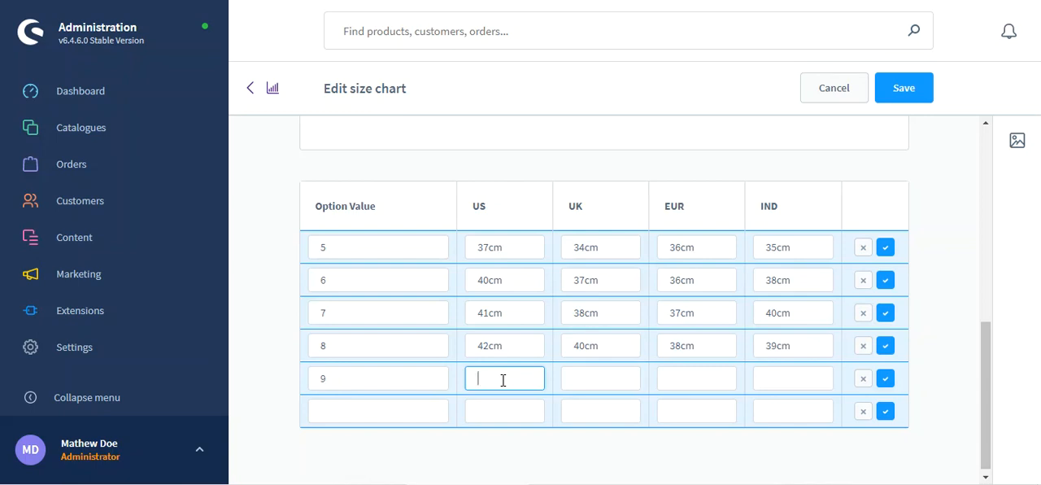
type("43cm")
Step: Complete the size 9 row with UK 41cm, EUR 32cm and IND 31cm
left_click(593, 380)
type("41cm")
left_click(697, 371)
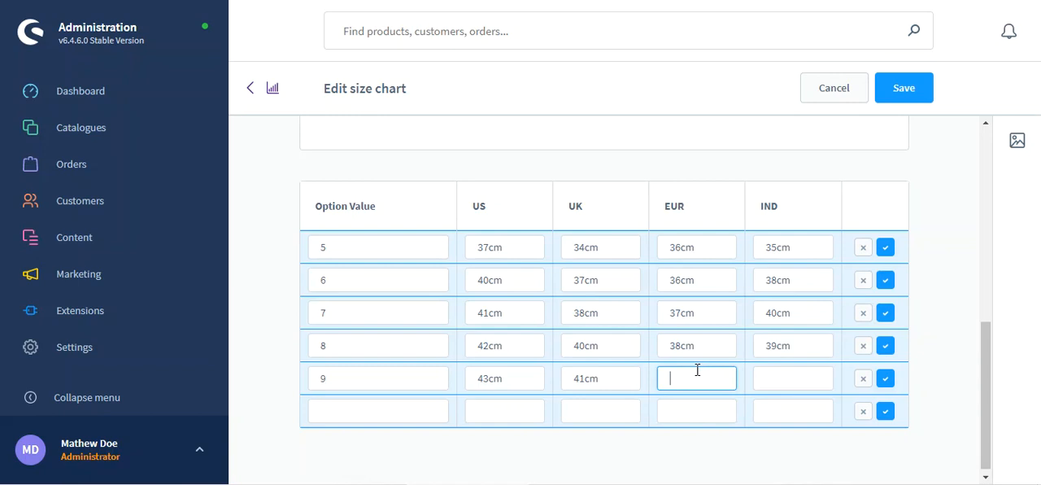
type("32cm")
left_click(794, 378)
type("31cm")
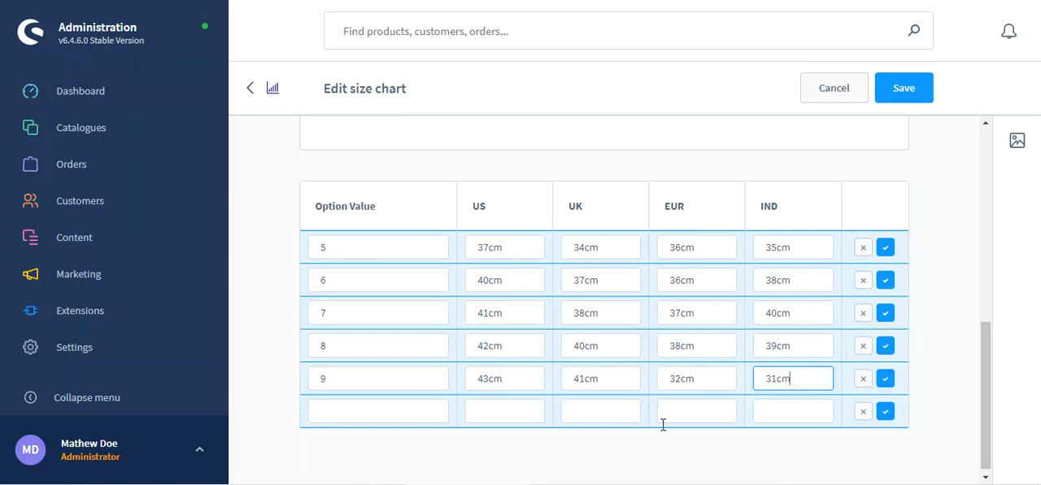
Step: Review the Sizechart Options list, the controls for creating options and adding rows, and the edited option table
left_click(373, 411)
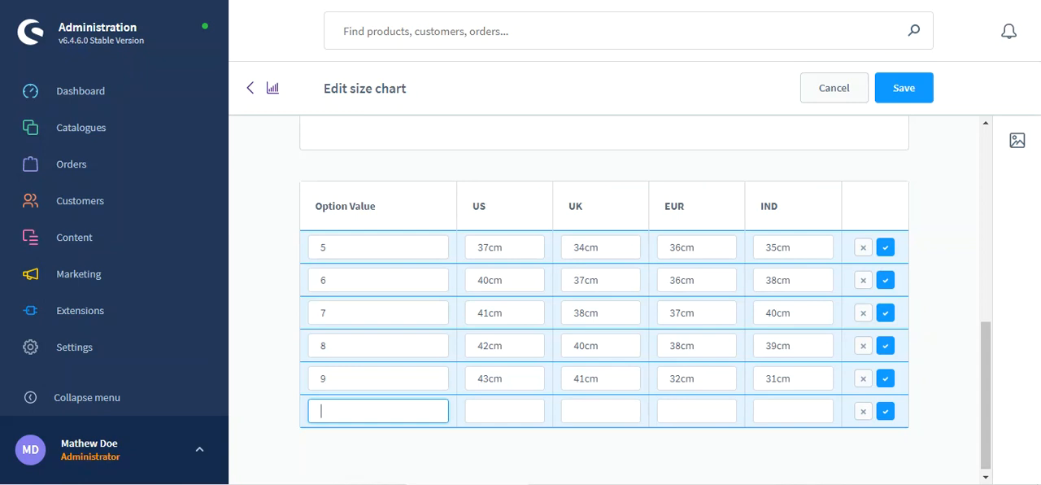
scroll(463, 228, "up", 2)
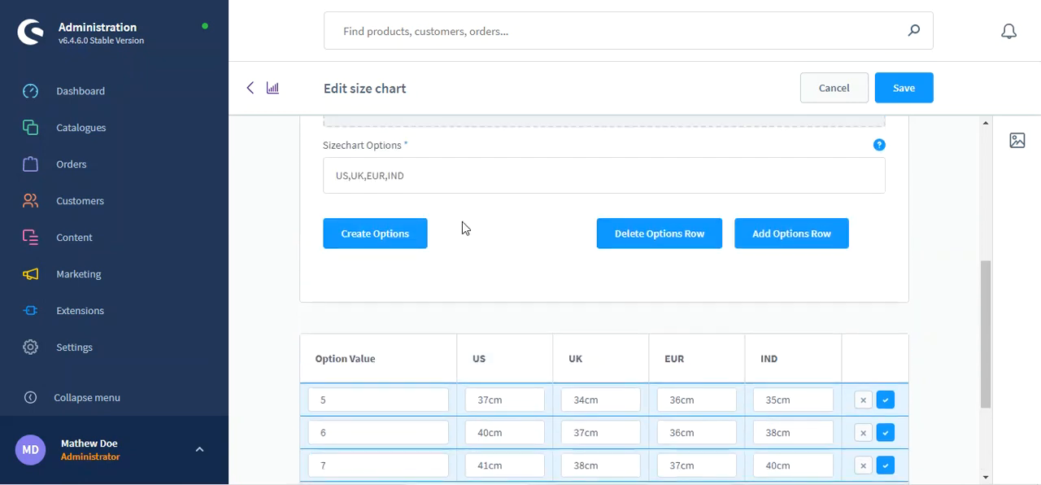
left_click_drag(335, 176, 413, 174)
left_click(413, 176)
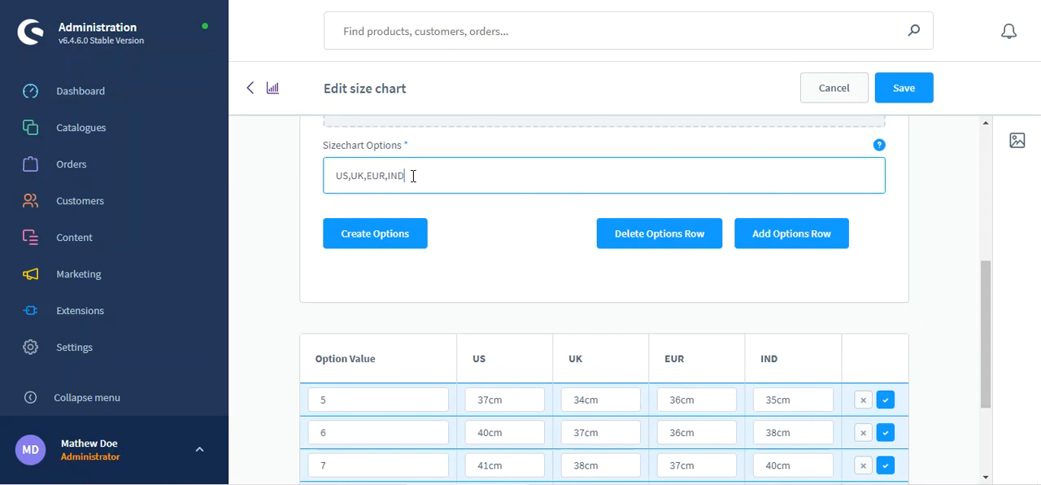
left_click(383, 241)
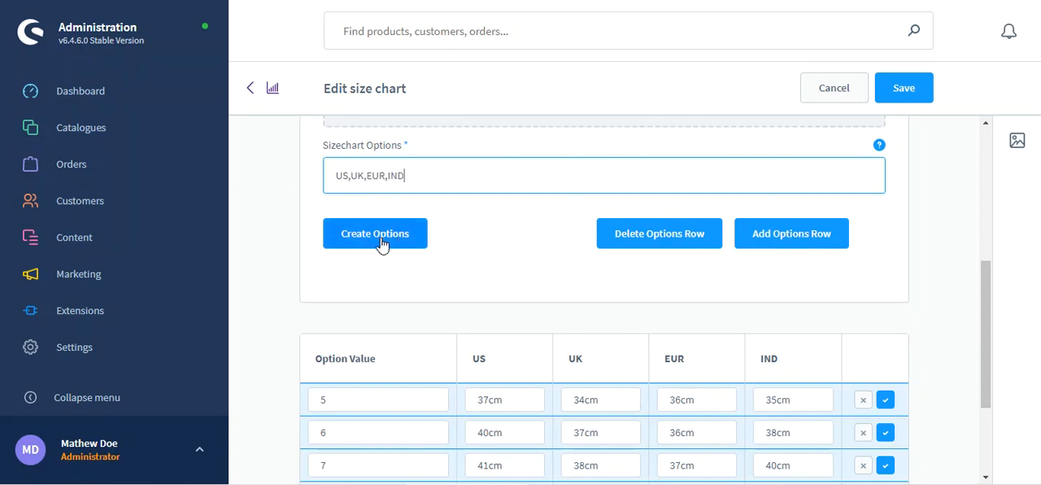
scroll(383, 258, "down", 2)
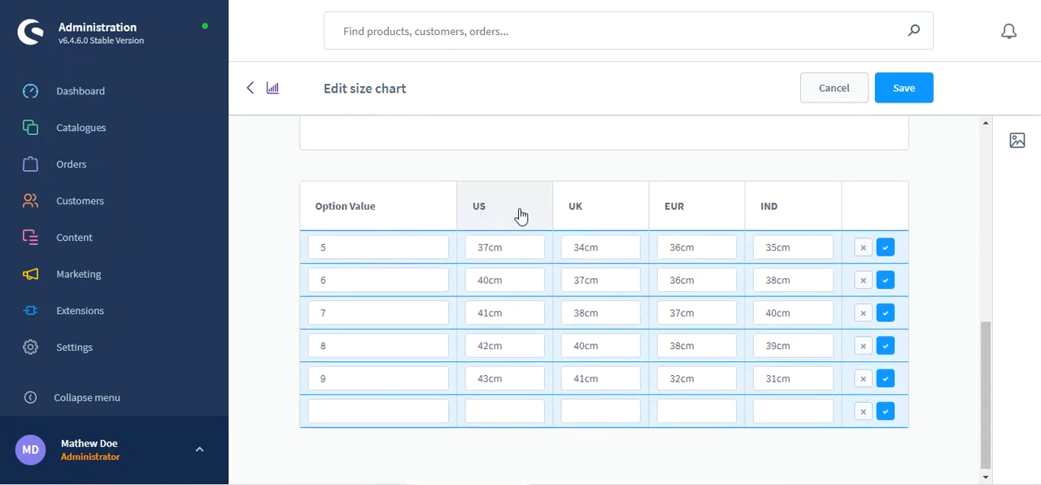
scroll(688, 241, "up", 2)
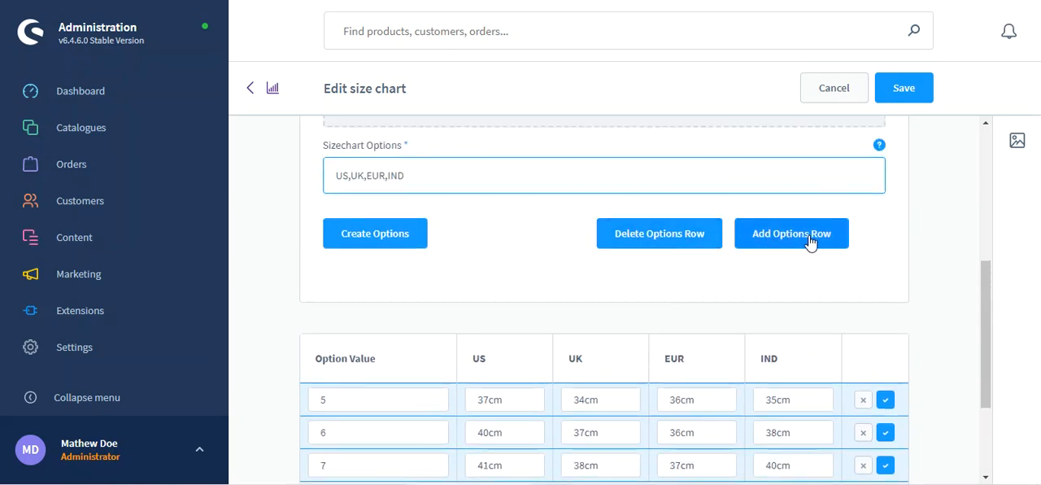
scroll(824, 256, "down", 1)
scroll(713, 323, "down", 1)
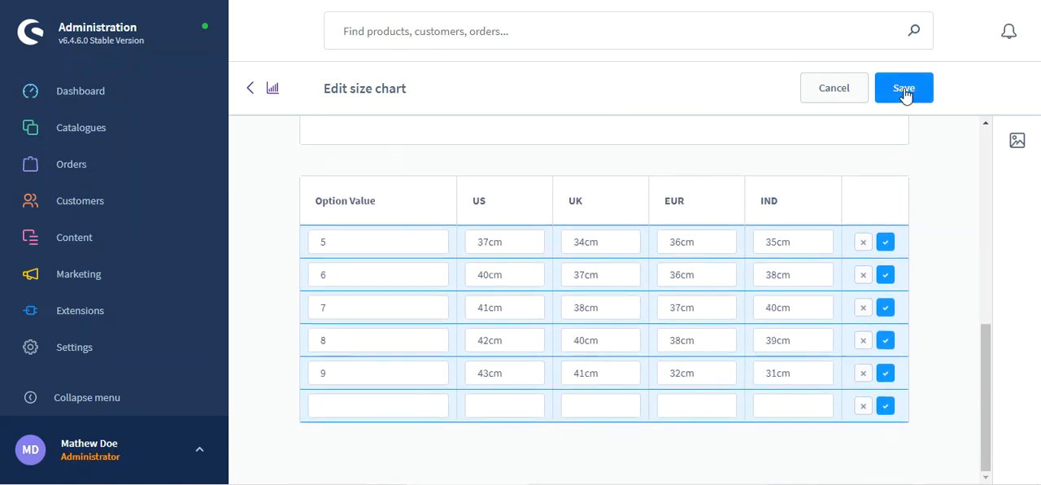
Step: Discard the pending row edits in the option table and save the Footwear size chart
left_click(863, 403)
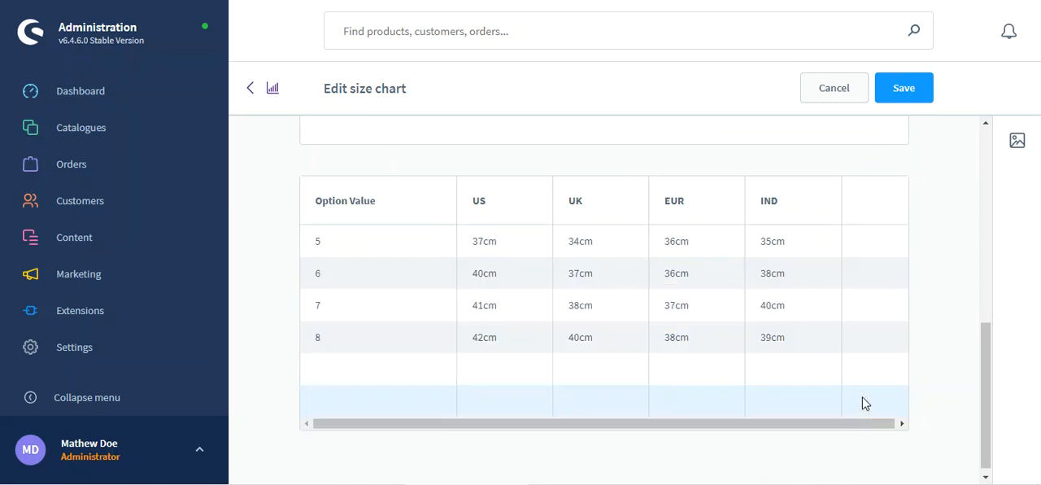
left_click(901, 88)
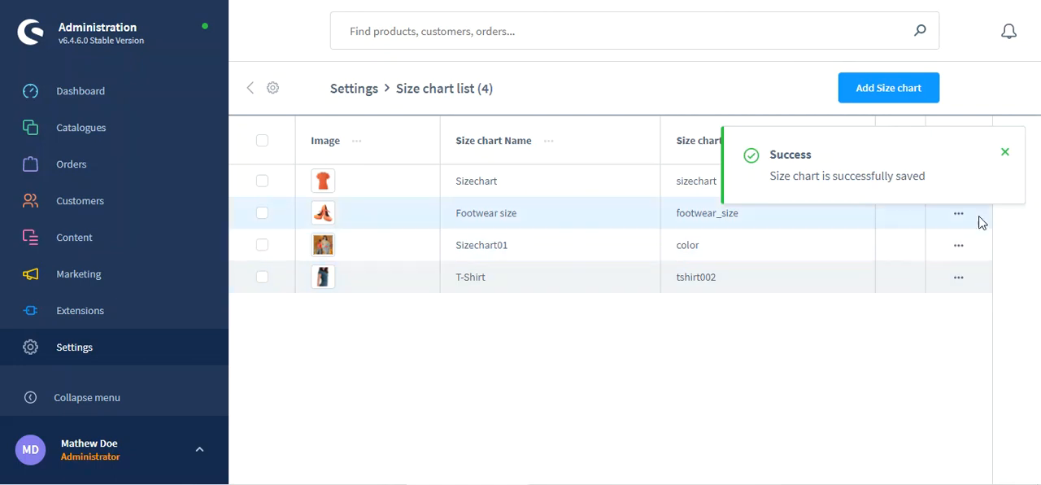
left_click(1005, 154)
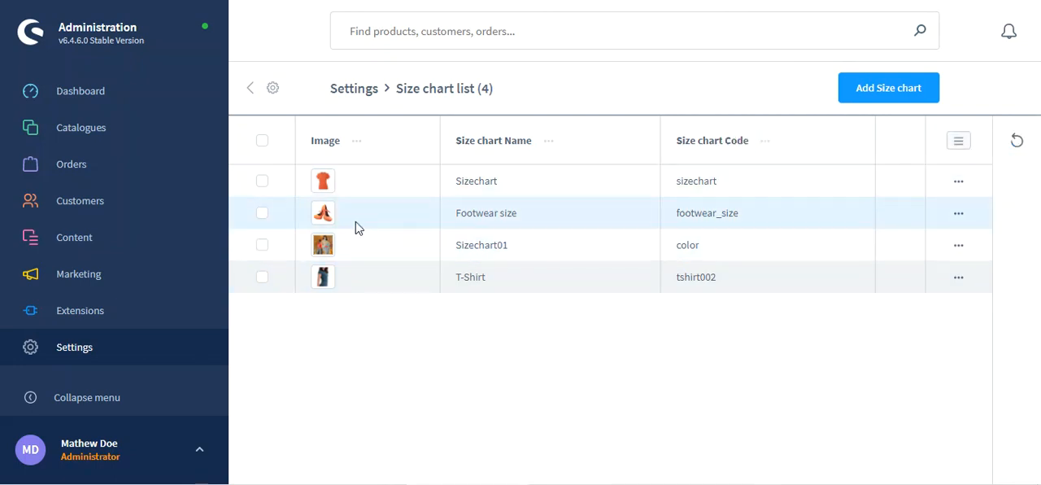
Step: Open the Footwear size chart's product list, add the product "Main product with advanced prices" and save the assignment
left_click(960, 213)
left_click(887, 275)
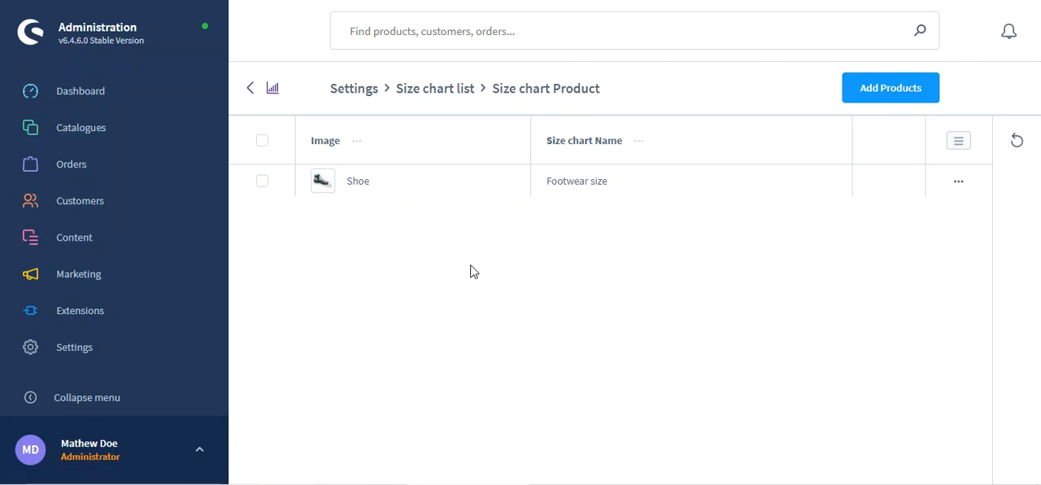
left_click(884, 95)
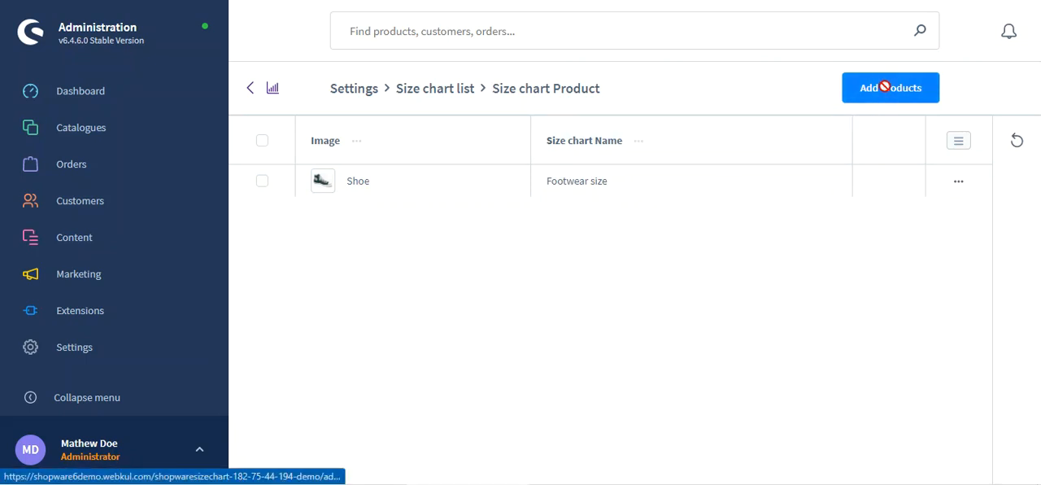
left_click(479, 183)
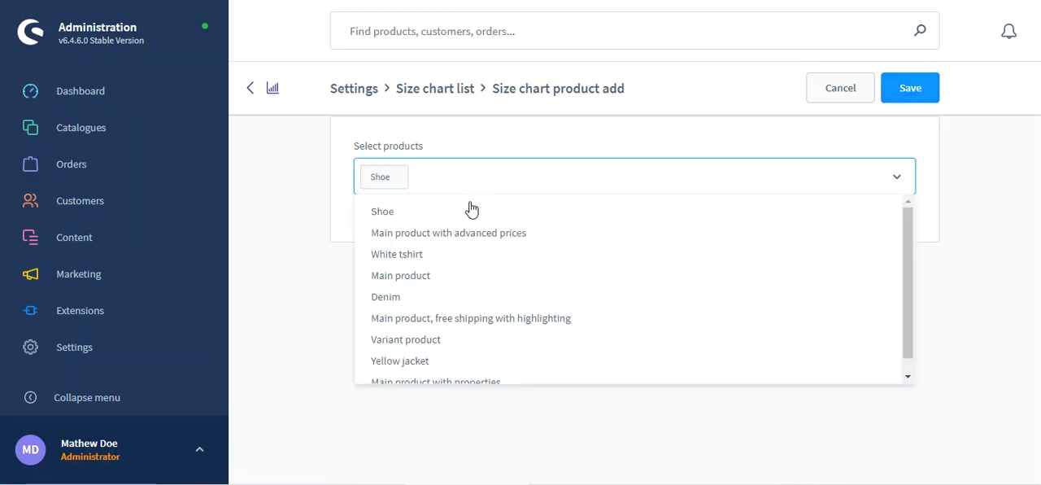
left_click(447, 236)
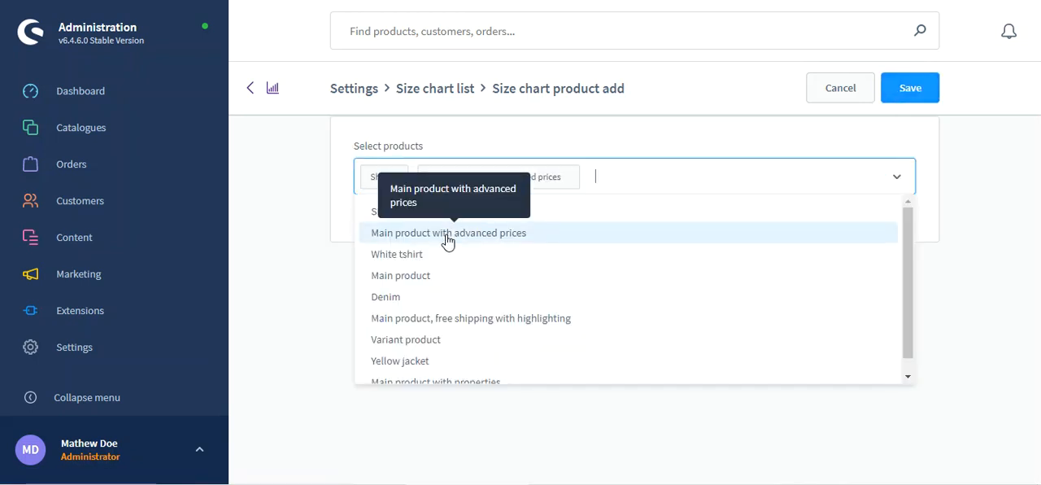
left_click(341, 229)
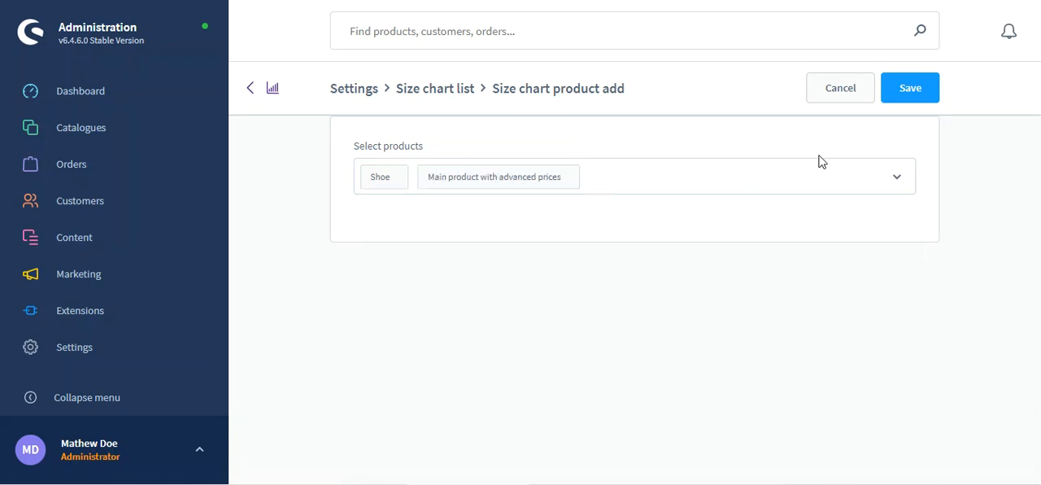
left_click(910, 90)
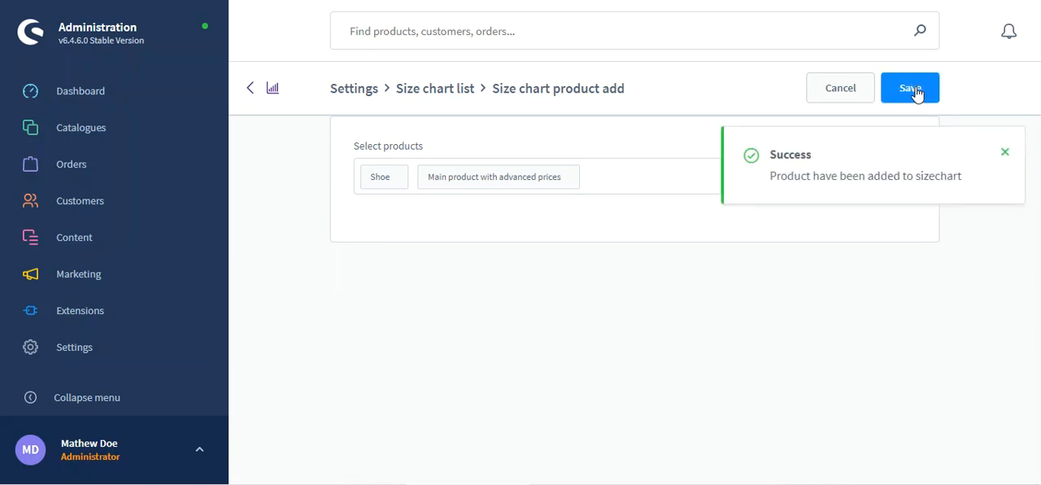
left_click(253, 93)
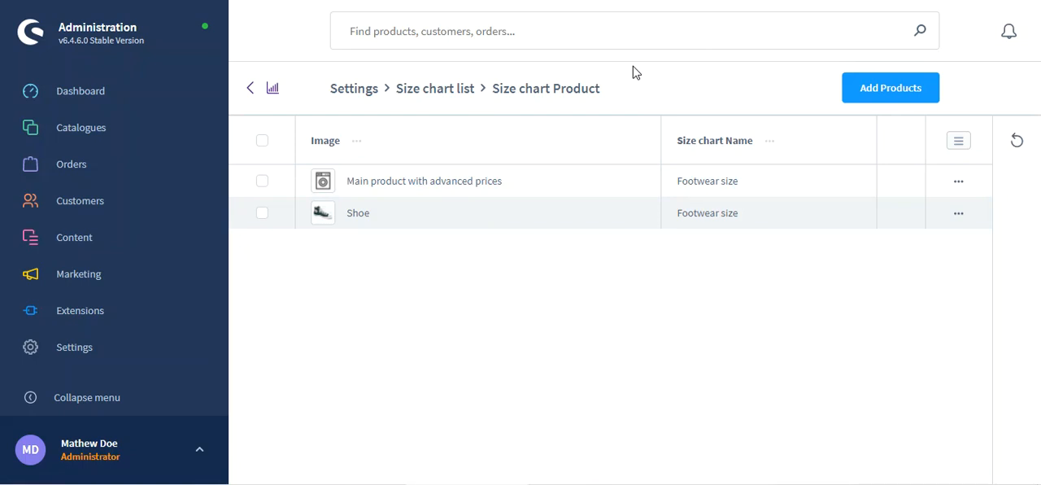
Step: Examine the actions for the Sizechart entry in the size chart list and switch to the storefront's Shoe page
left_click(252, 89)
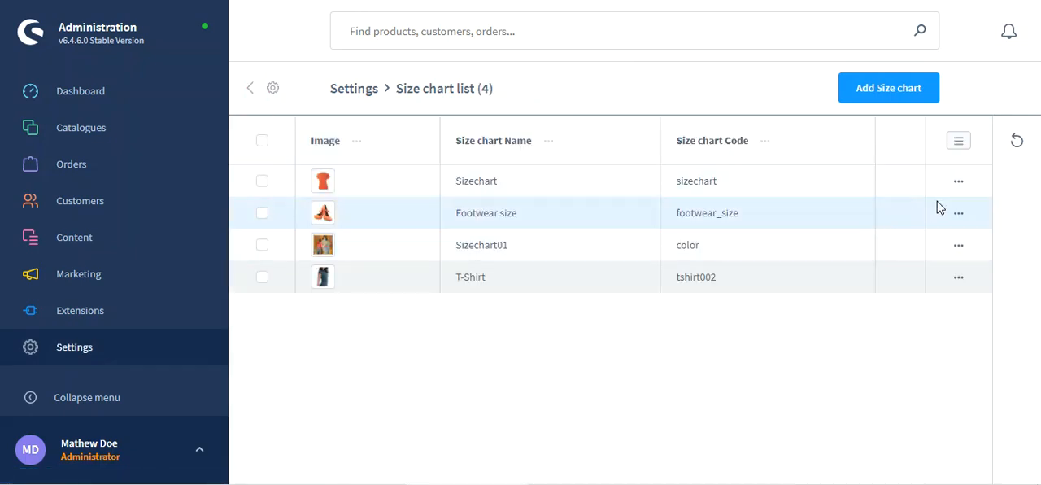
left_click(958, 184)
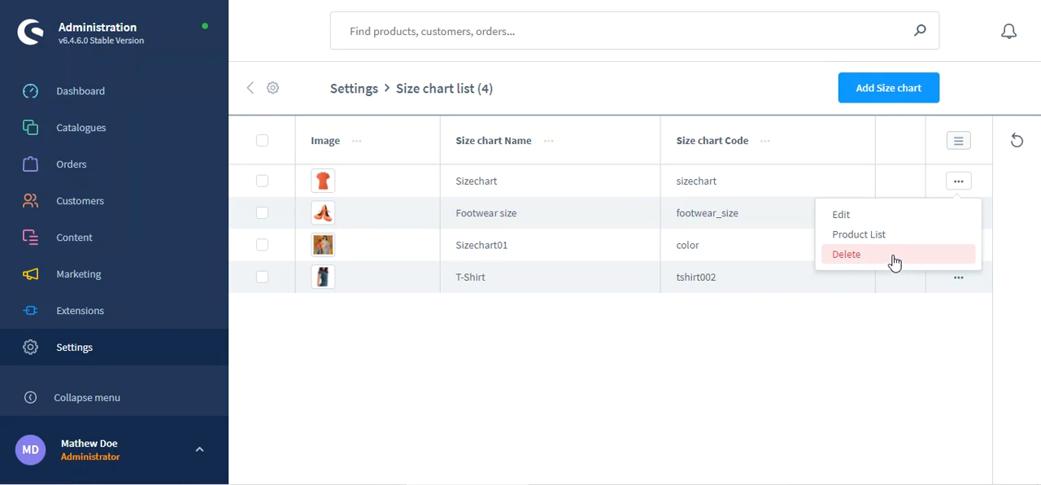
left_click(642, 332)
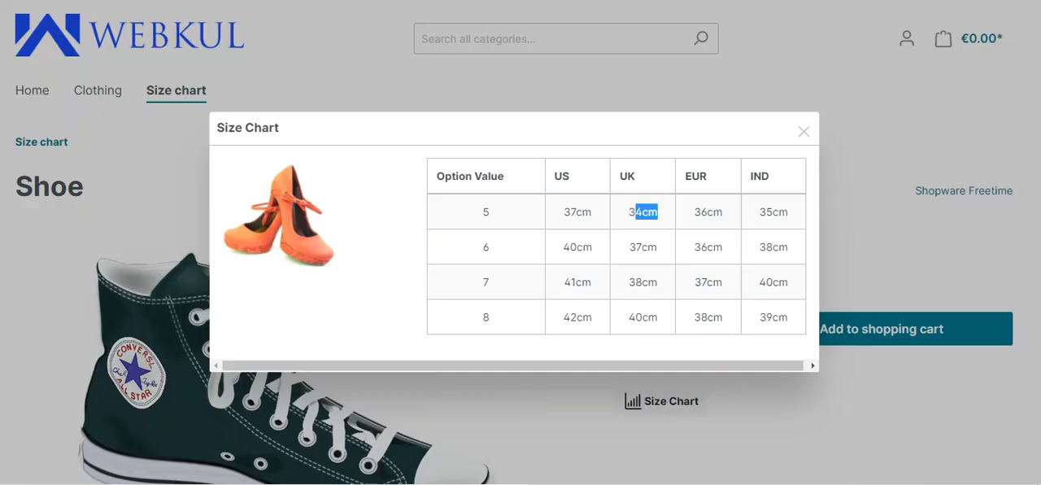